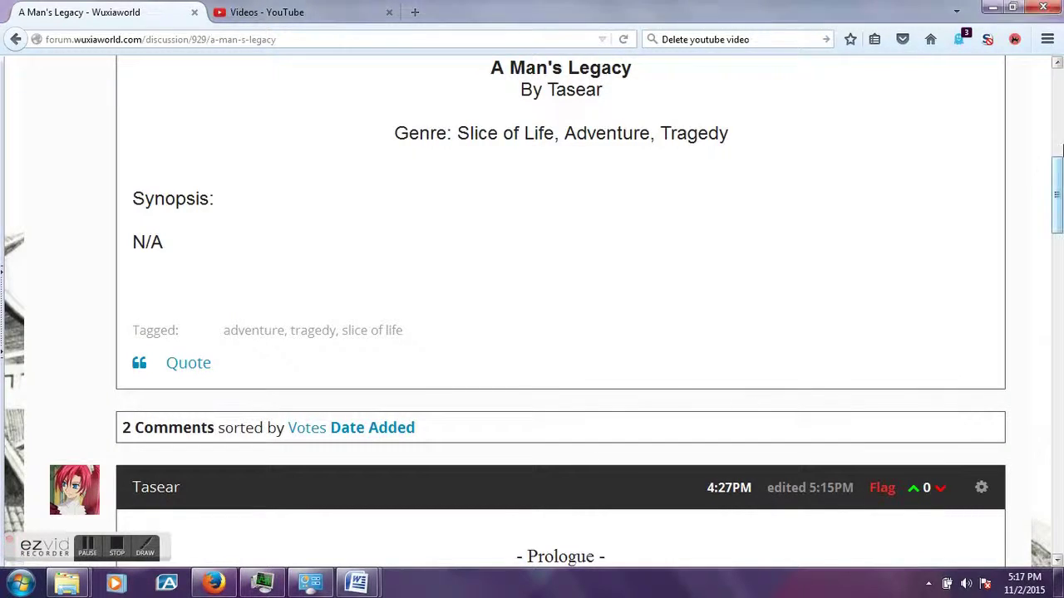
Step: Choose Edit from the gear menu of the 'A Man's Legacy' discussion post
{"action": "left_click_drag", "start_coordinate": [1058, 171], "coordinate": [1059, 140]}
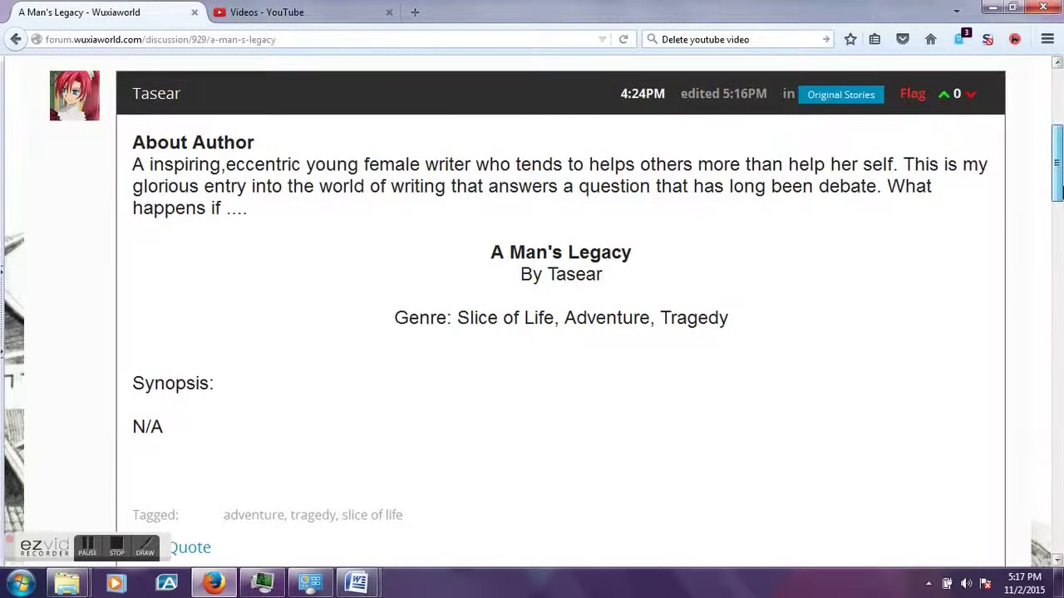
{"action": "left_click_drag", "start_coordinate": [1058, 206], "coordinate": [1058, 181]}
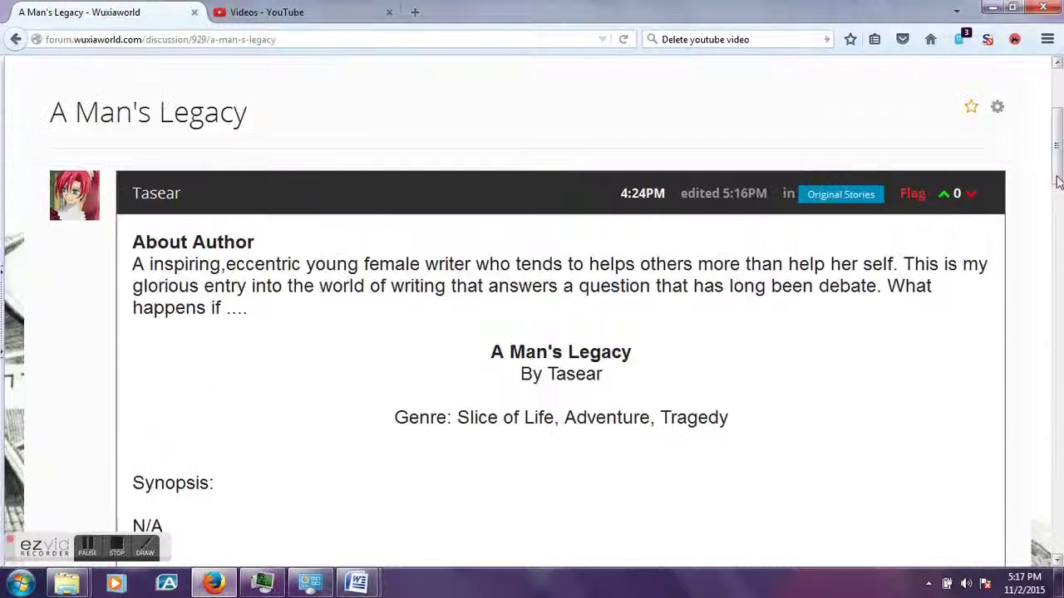
{"action": "left_click", "coordinate": [997, 106]}
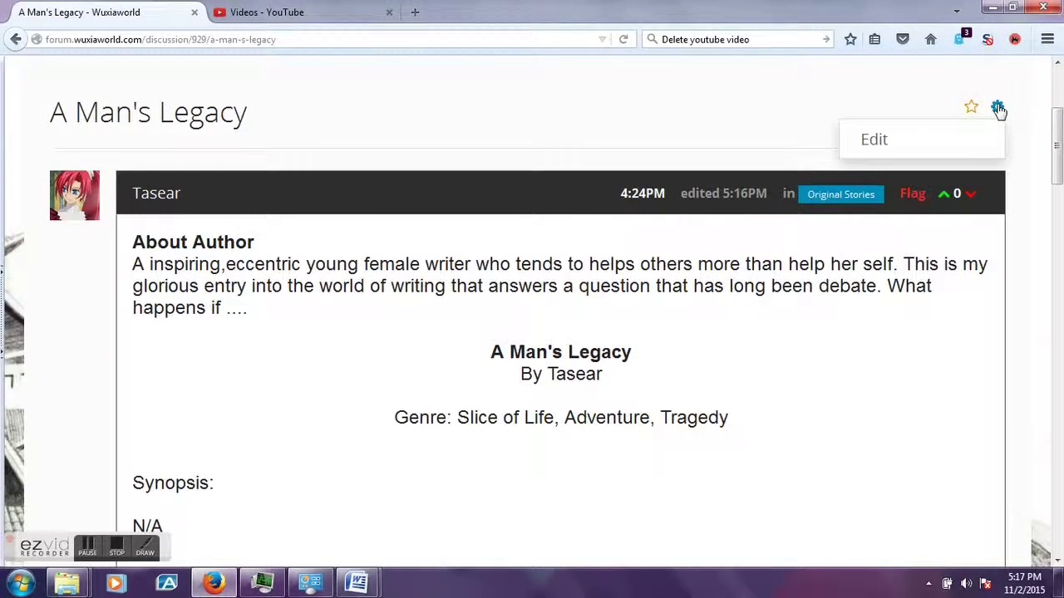
{"action": "left_click", "coordinate": [967, 136]}
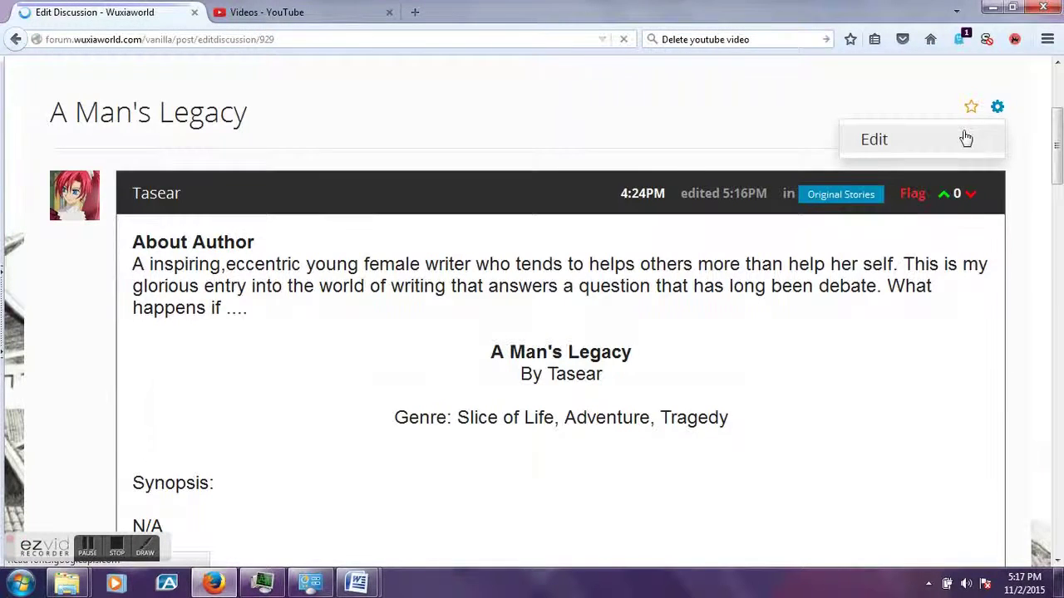
Step: Below the synopsis, type the heading 'Table of Contents' and an opening [spoiler] tag
{"action": "scroll", "coordinate": [492, 415], "scroll_direction": "down", "scroll_amount": 5}
{"action": "scroll", "coordinate": [492, 416], "scroll_direction": "down", "scroll_amount": 5}
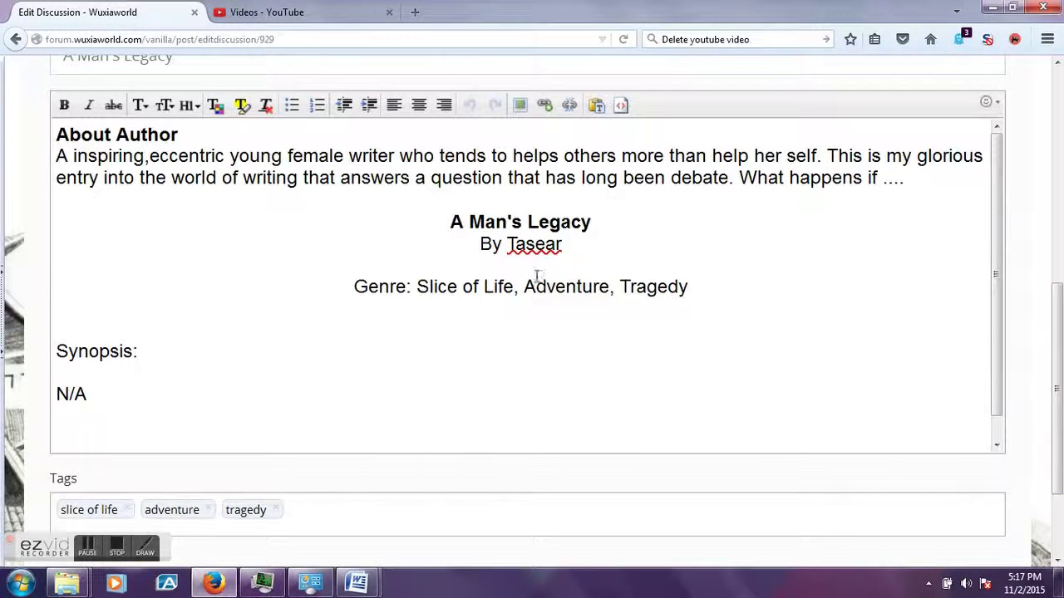
{"action": "type", "text": "Table of"}
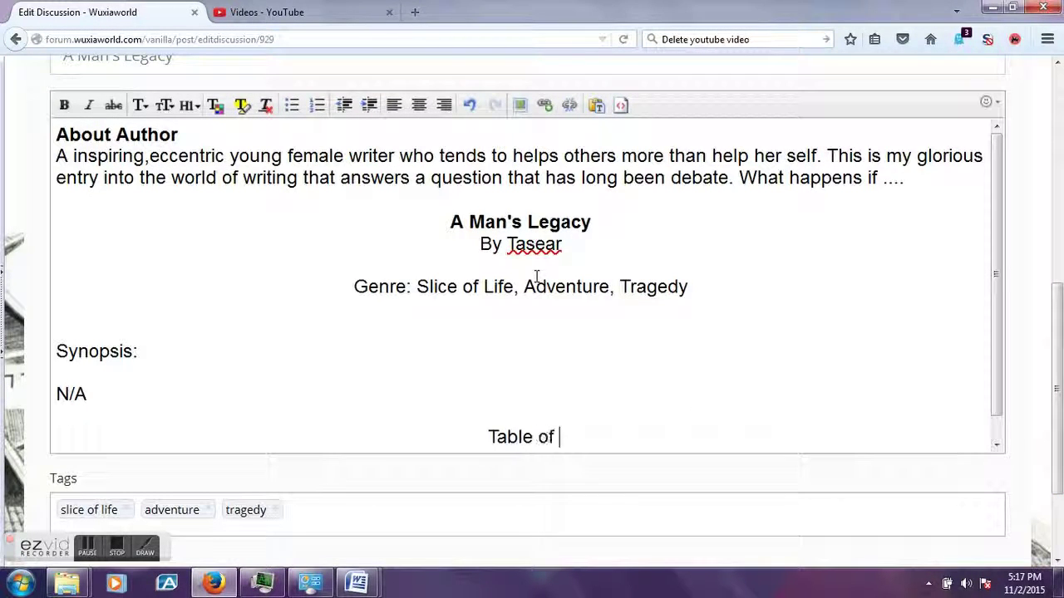
{"action": "type", "text": " Co"}
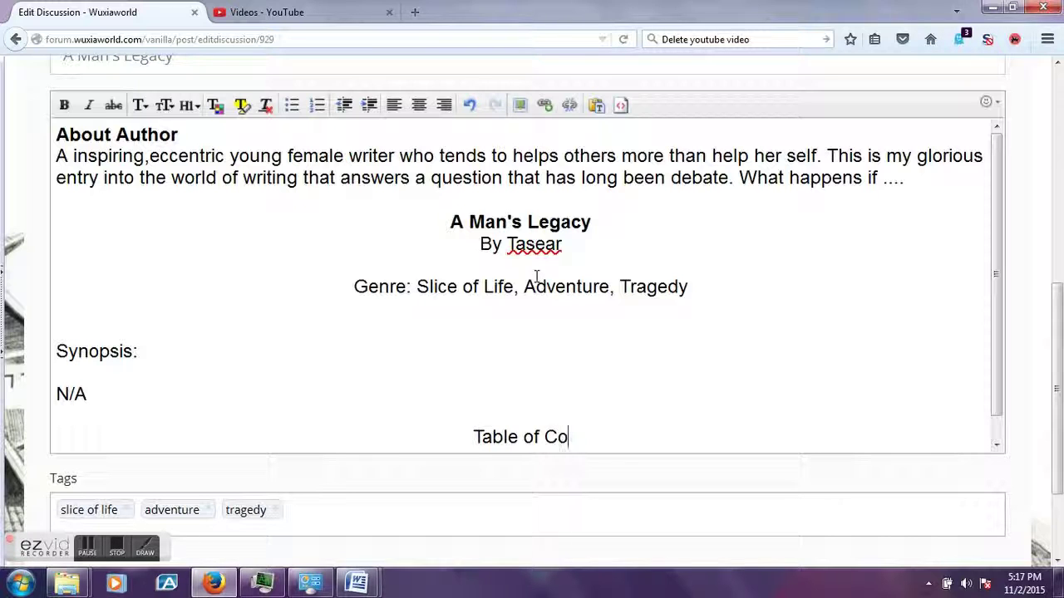
{"action": "type", "text": "ntents"}
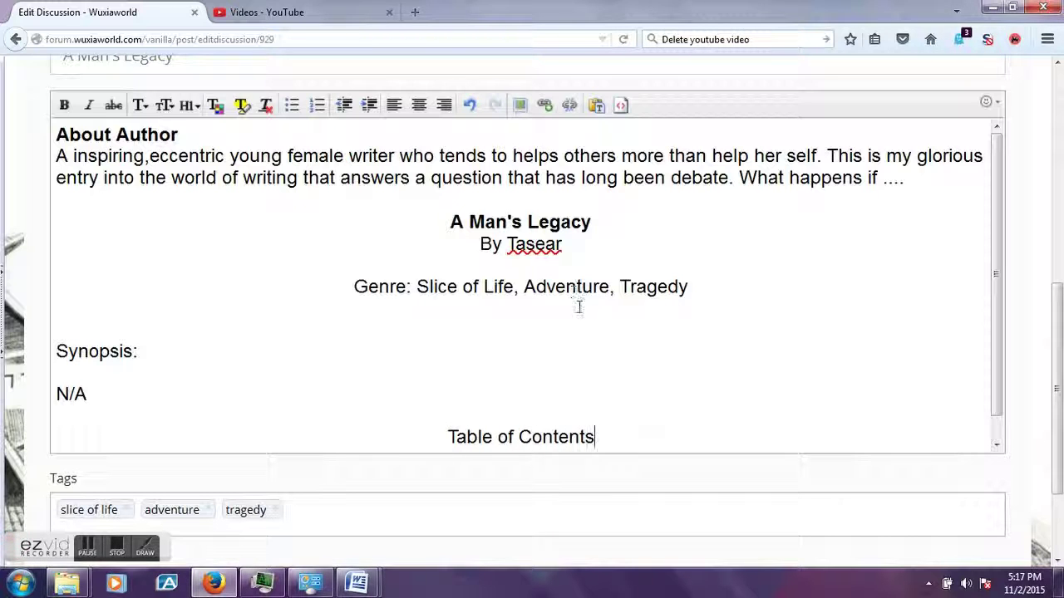
{"action": "key", "text": "Return"}
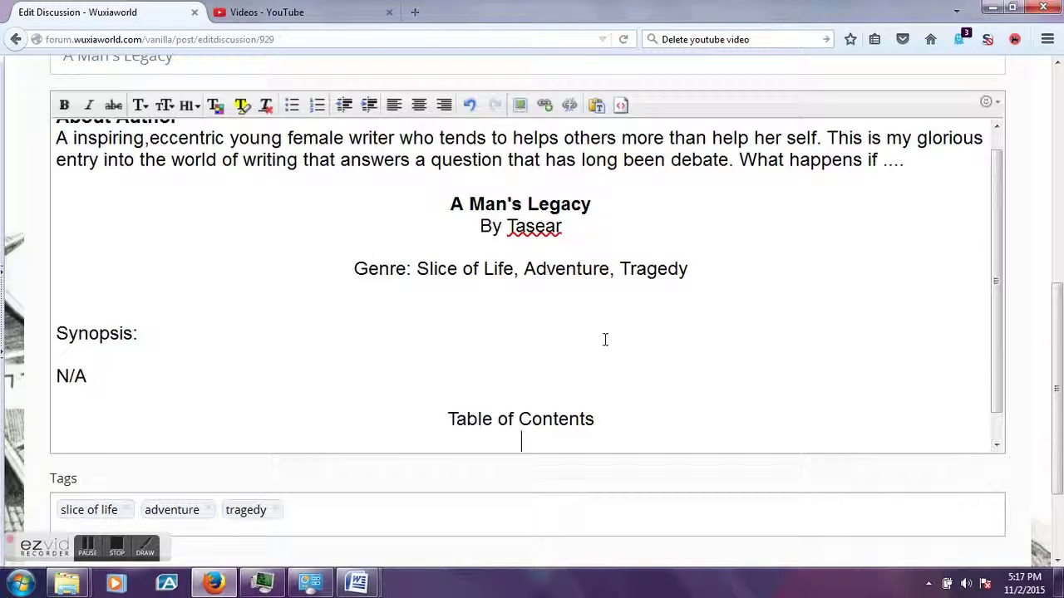
{"action": "type", "text": "[spo"}
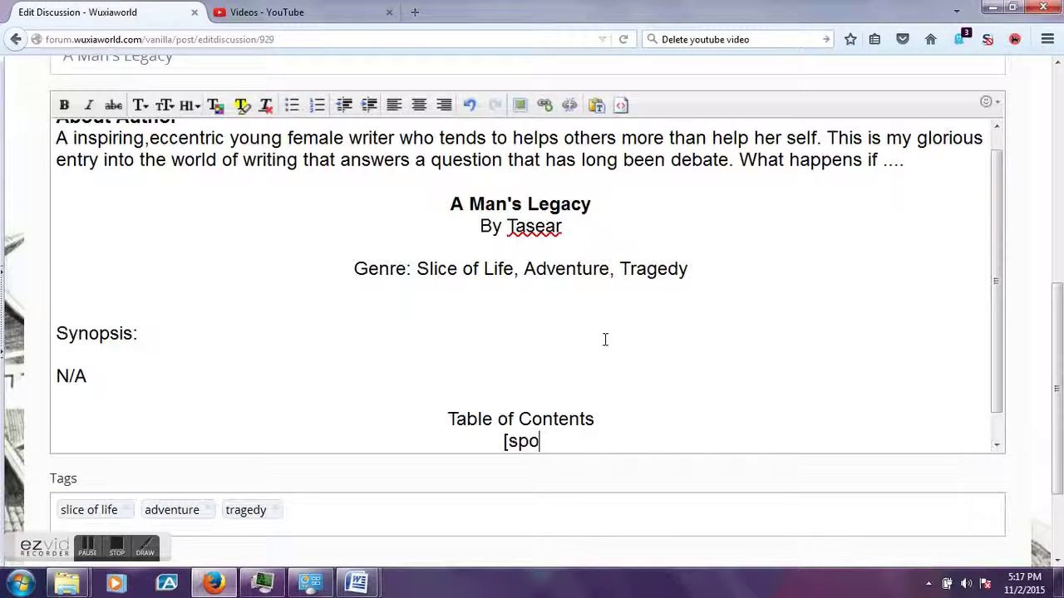
{"action": "type", "text": "iler["}
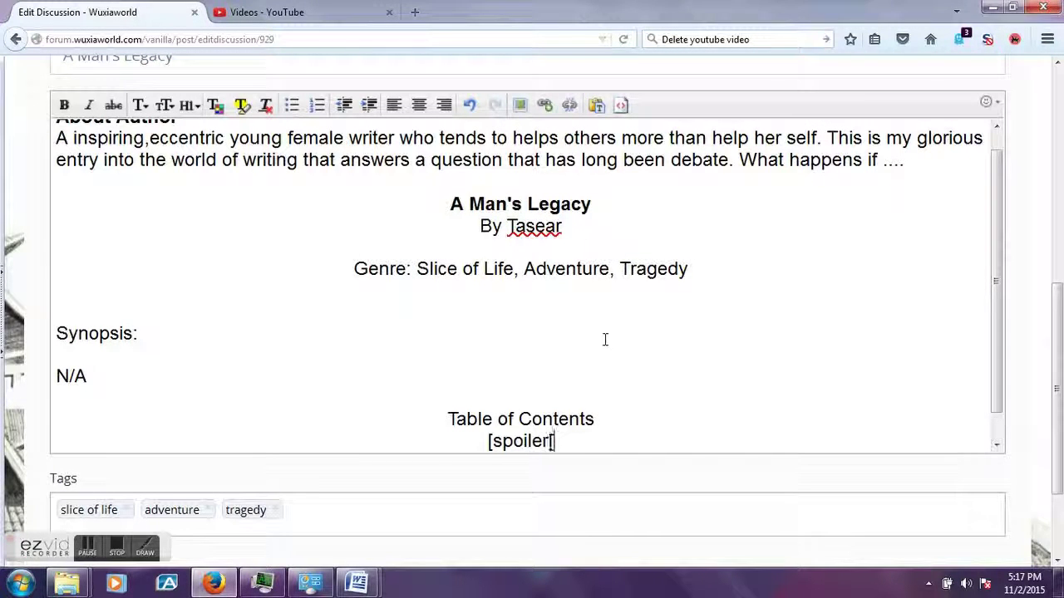
{"action": "key", "text": "BackSpace"}
{"action": "type", "text": "]"}
{"action": "key", "text": "Return"}
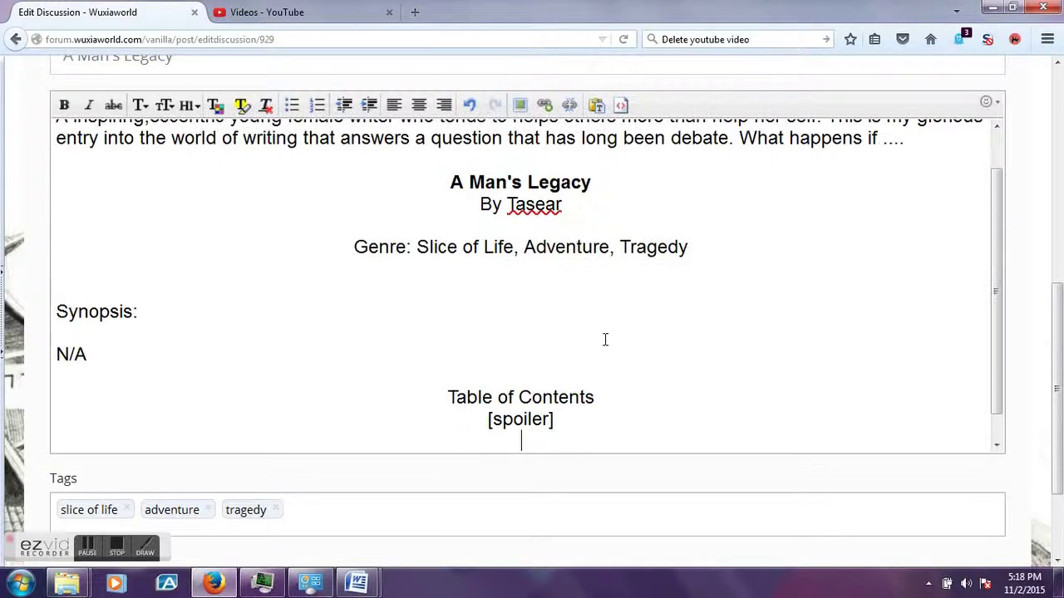
Step: List Prologue, Chapter 1, Chapter 2 and Chapter 3 on separate lines inside the spoiler
{"action": "key", "text": "Return"}
{"action": "type", "text": "[/sp"}
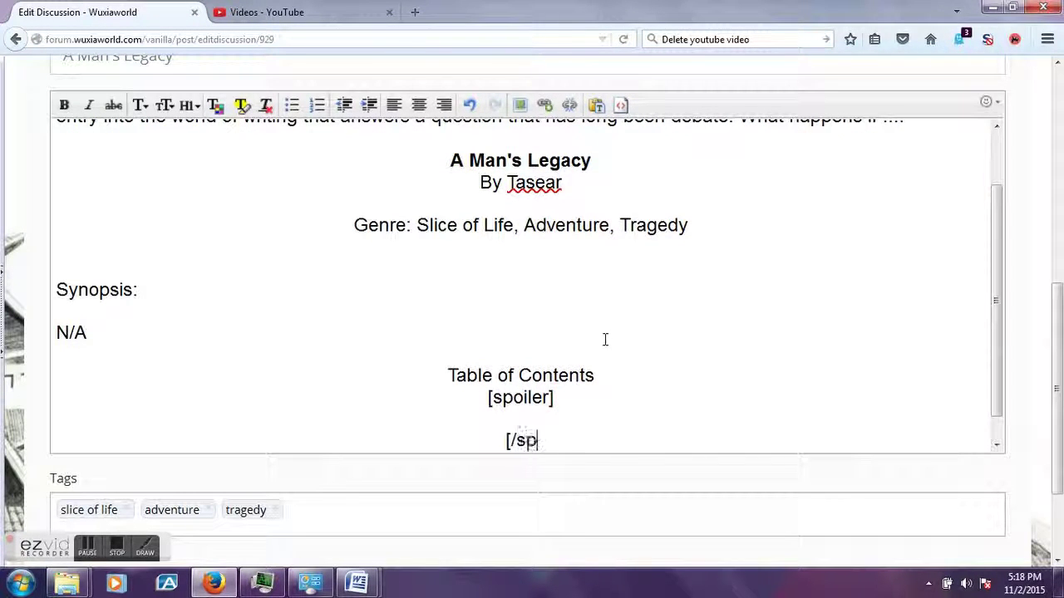
{"action": "type", "text": "oiler"}
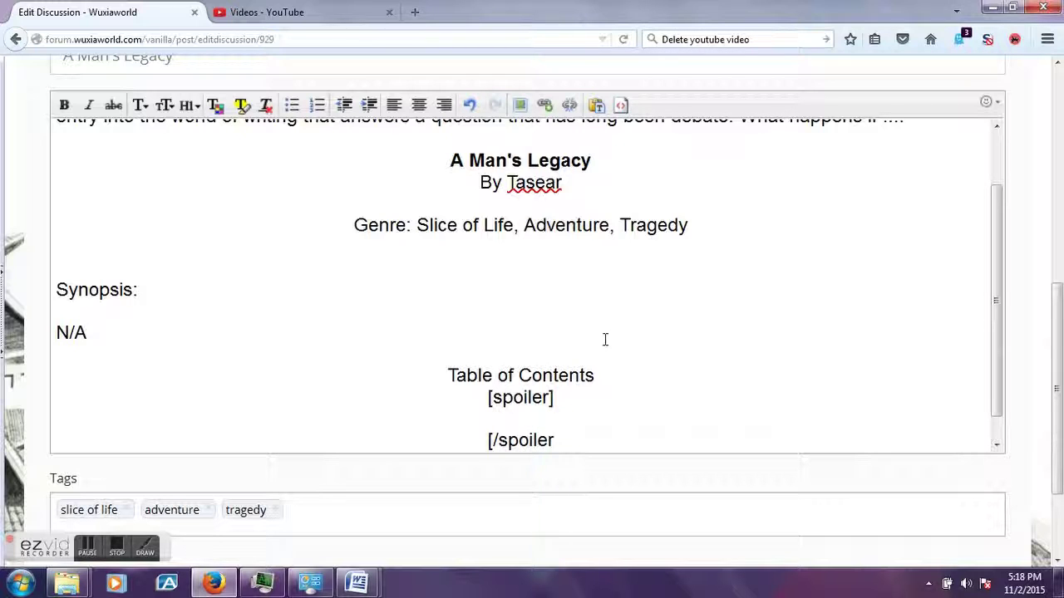
{"action": "type", "text": "] "}
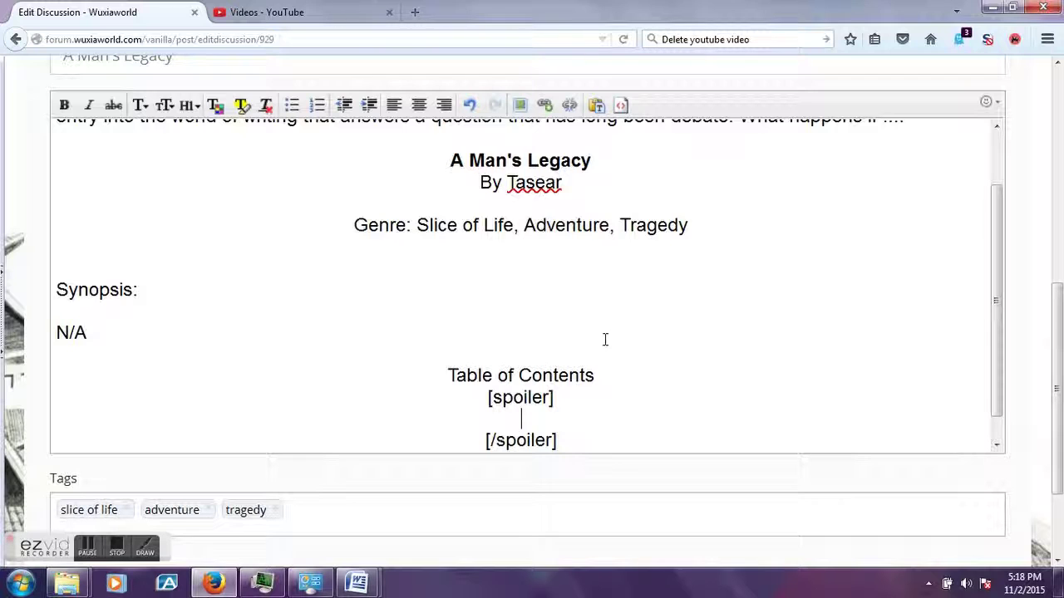
{"action": "type", "text": "Prologu"}
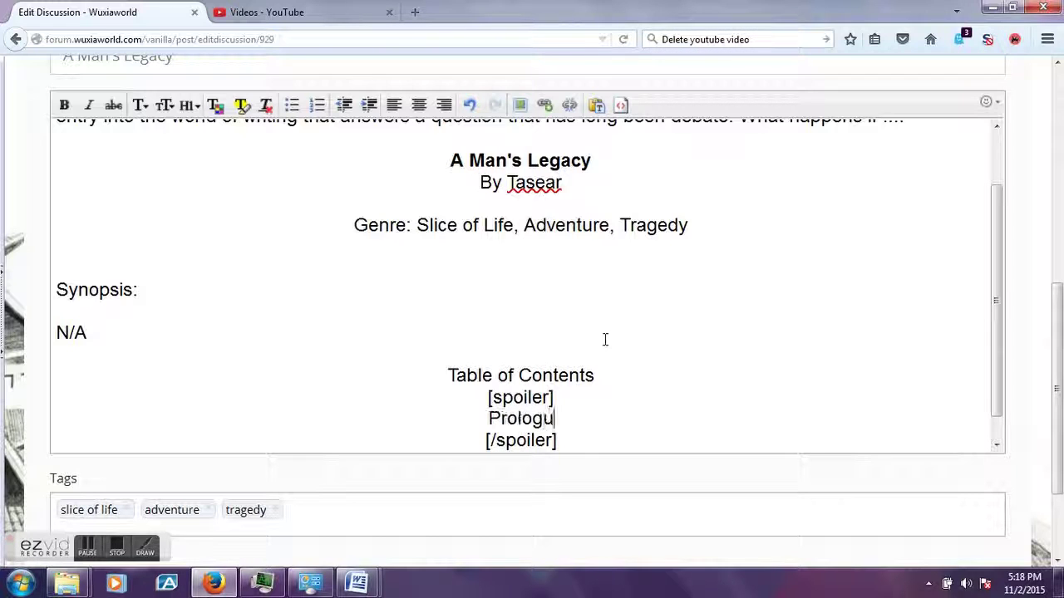
{"action": "type", "text": "e"}
{"action": "key", "text": "Return"}
{"action": "type", "text": "Chap"}
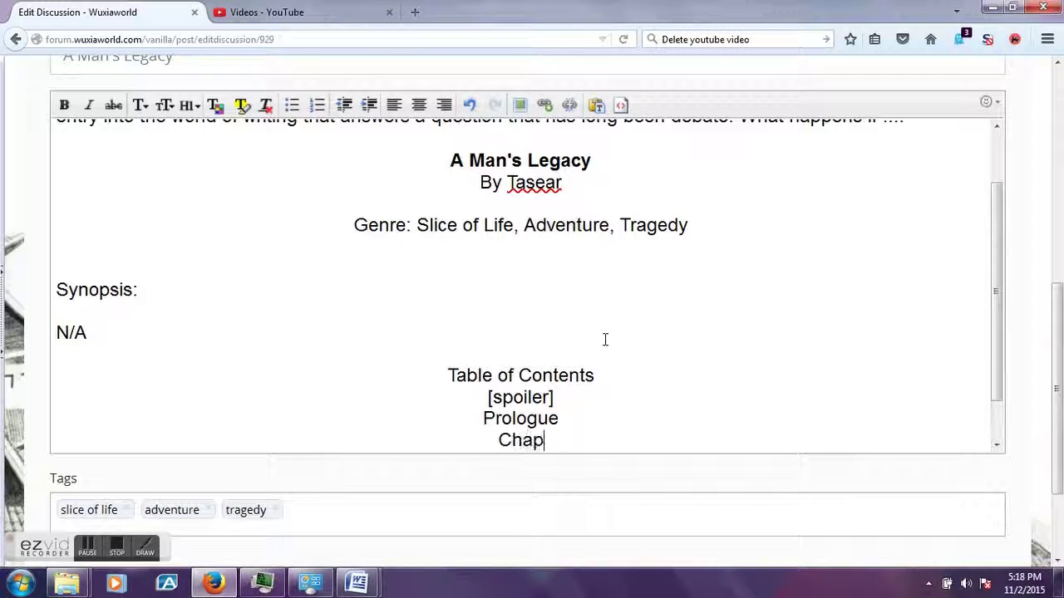
{"action": "type", "text": "ter"}
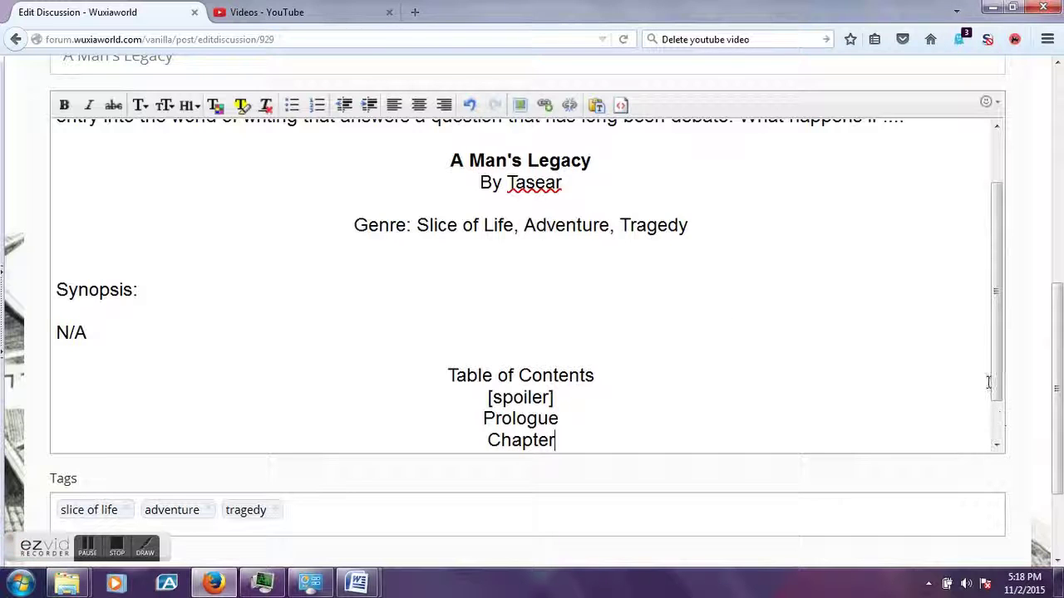
{"action": "scroll", "coordinate": [1001, 433], "scroll_direction": "down", "scroll_amount": 1}
{"action": "type", "text": " 1"}
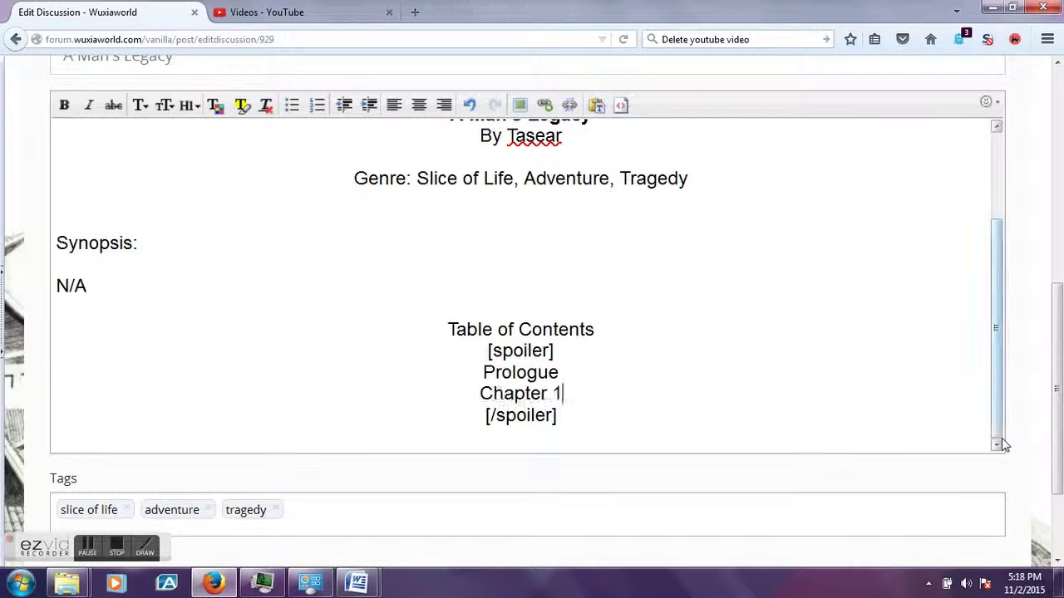
{"action": "key", "text": "Return"}
{"action": "type", "text": "Chapte"}
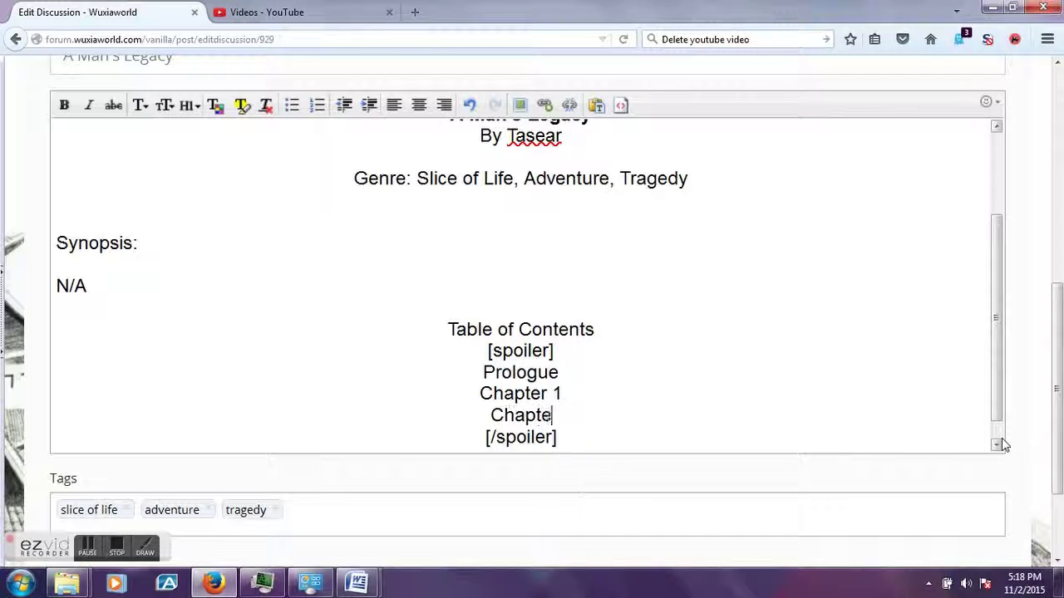
{"action": "type", "text": "r 2"}
{"action": "key", "text": "Return"}
{"action": "type", "text": "Chapt"}
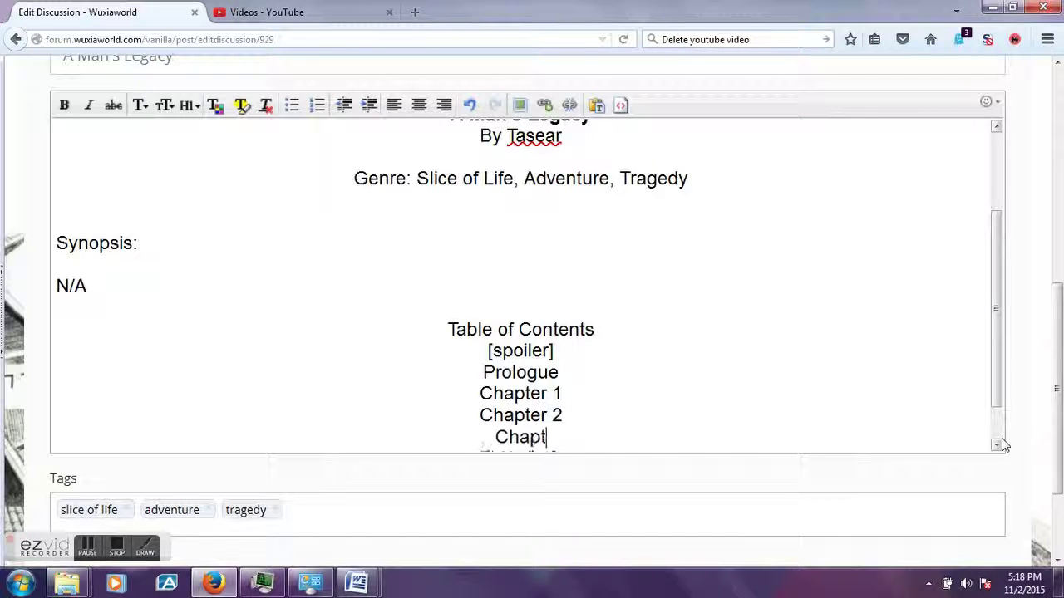
{"action": "type", "text": "er 3"}
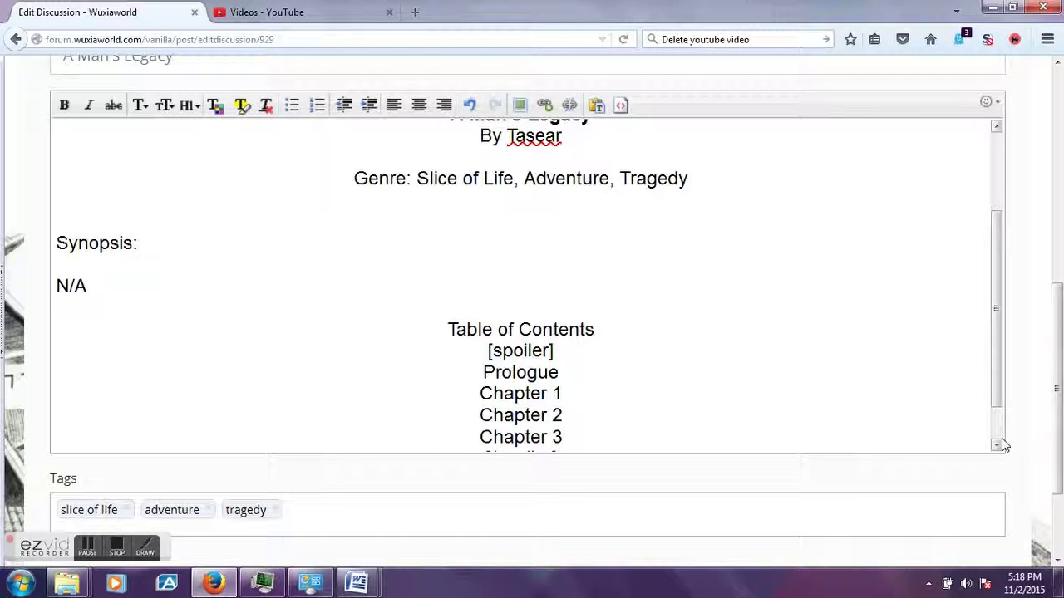
{"action": "left_click_drag", "start_coordinate": [999, 393], "coordinate": [999, 424]}
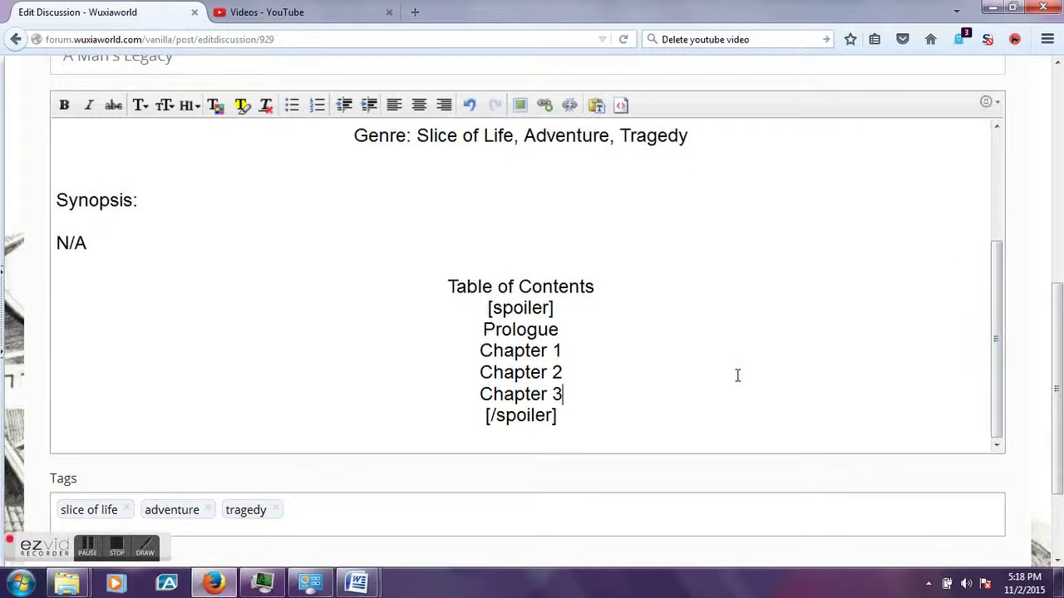
Step: Select and copy the word 'Prologue' from the Table of Contents
{"action": "double_click", "coordinate": [506, 330]}
{"action": "right_click", "coordinate": [506, 330]}
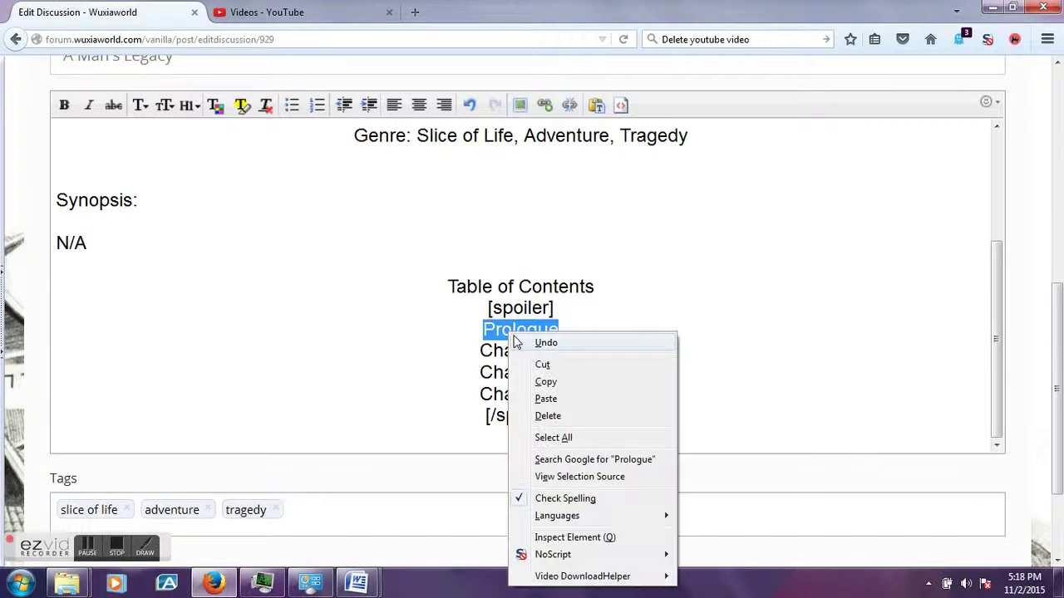
{"action": "left_click", "coordinate": [545, 384]}
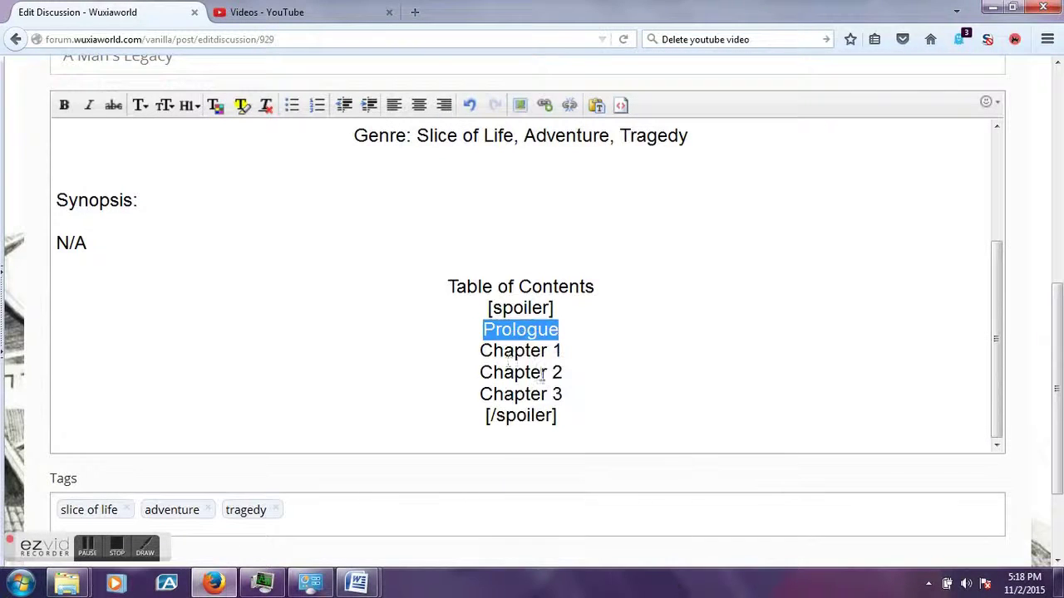
{"action": "left_click", "coordinate": [504, 351]}
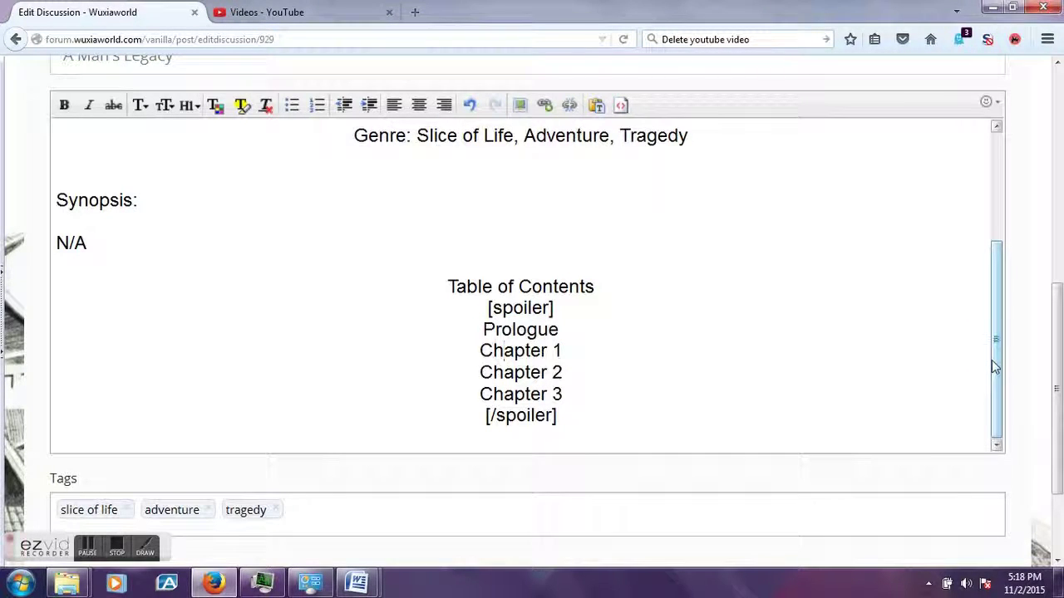
{"action": "mouse_move", "coordinate": [994, 364]}
{"action": "left_mouse_down"}
{"action": "mouse_move", "coordinate": [992, 283]}
{"action": "mouse_move", "coordinate": [978, 256]}
{"action": "left_mouse_up"}
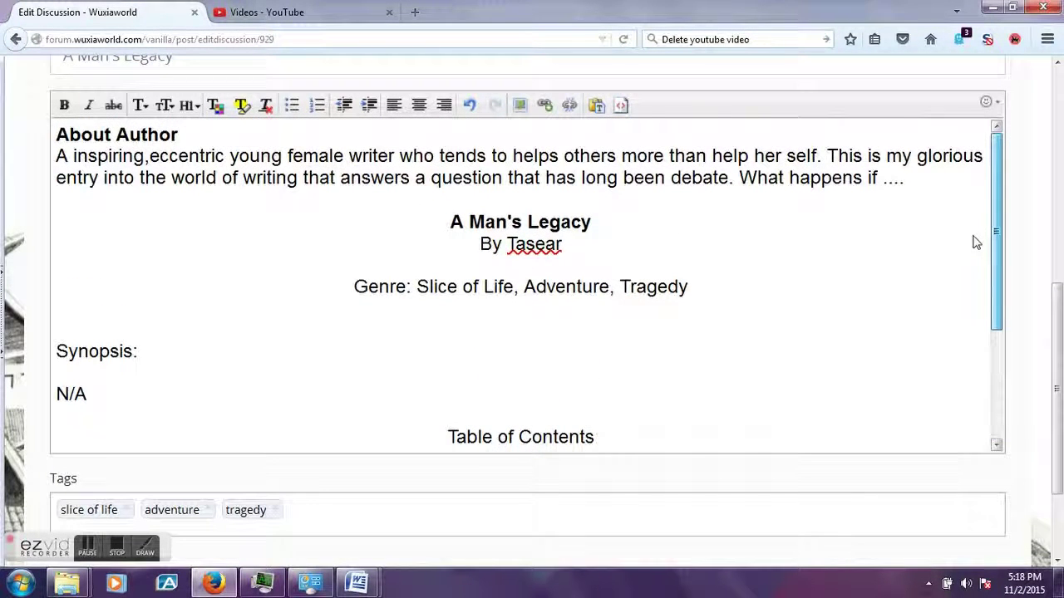
Step: Tag the discussion with slice of life, adventure and tragedy
{"action": "scroll", "coordinate": [35, 409], "scroll_direction": "down", "scroll_amount": 3}
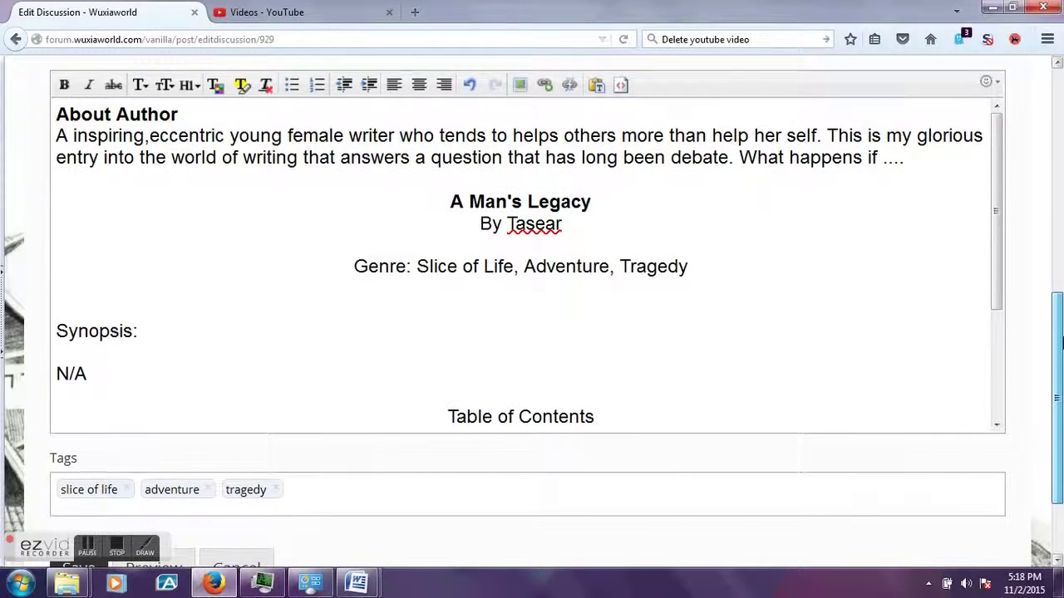
{"action": "left_click", "coordinate": [90, 397]}
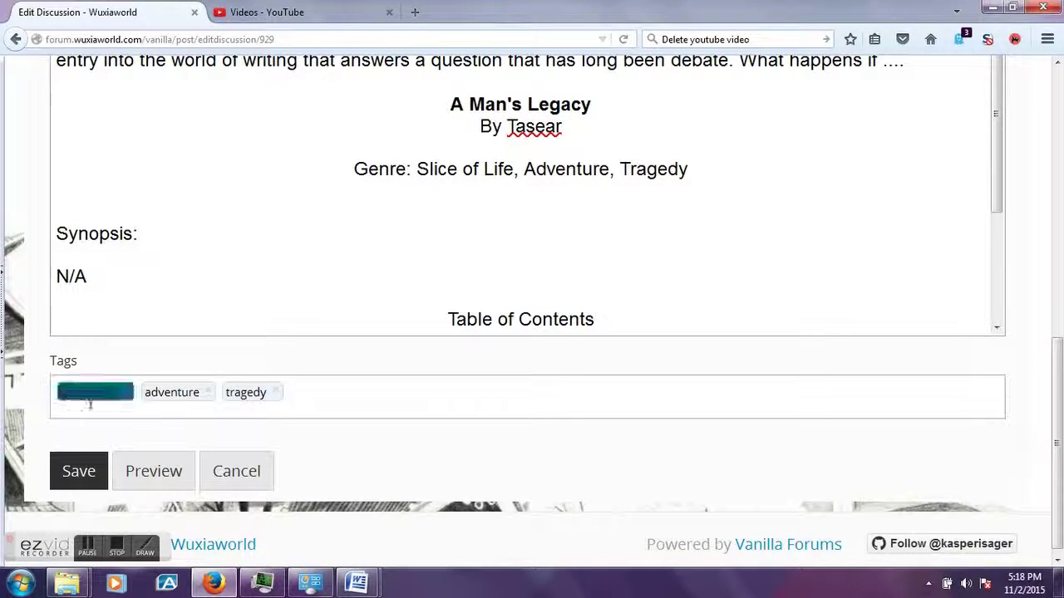
{"action": "left_click", "coordinate": [177, 396]}
{"action": "left_click", "coordinate": [145, 549]}
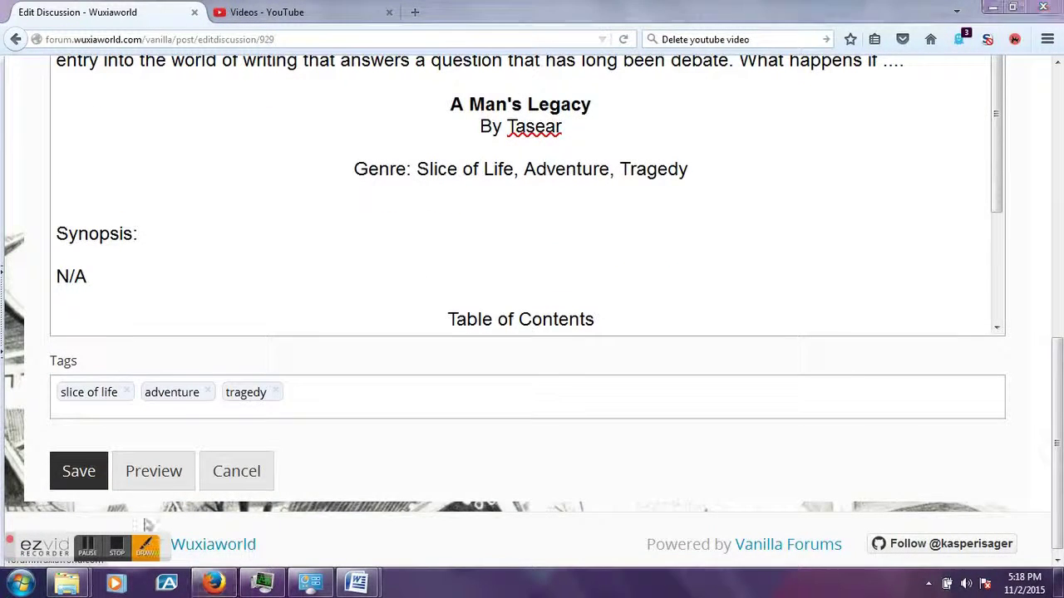
Step: Save the edited 'A Man's Legacy' discussion
{"action": "left_click", "coordinate": [33, 297]}
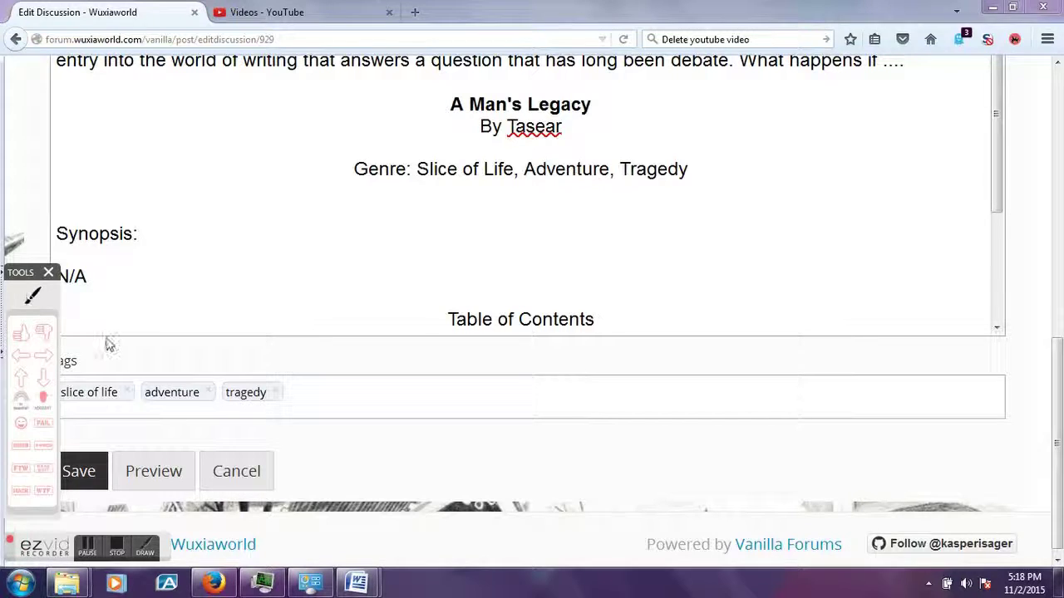
{"action": "mouse_move", "coordinate": [119, 337]}
{"action": "left_mouse_down"}
{"action": "mouse_move", "coordinate": [306, 402]}
{"action": "mouse_move", "coordinate": [121, 335]}
{"action": "mouse_move", "coordinate": [197, 306]}
{"action": "mouse_move", "coordinate": [345, 169]}
{"action": "mouse_move", "coordinate": [345, 190]}
{"action": "left_mouse_up"}
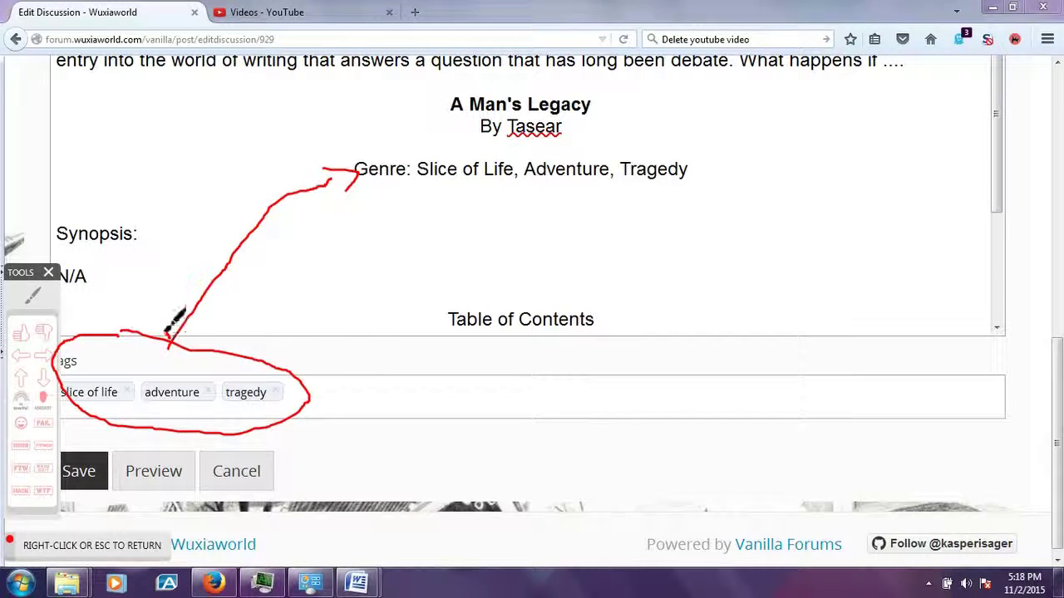
{"action": "mouse_move", "coordinate": [162, 319]}
{"action": "left_mouse_down"}
{"action": "mouse_move", "coordinate": [170, 347]}
{"action": "mouse_move", "coordinate": [198, 339]}
{"action": "left_mouse_up"}
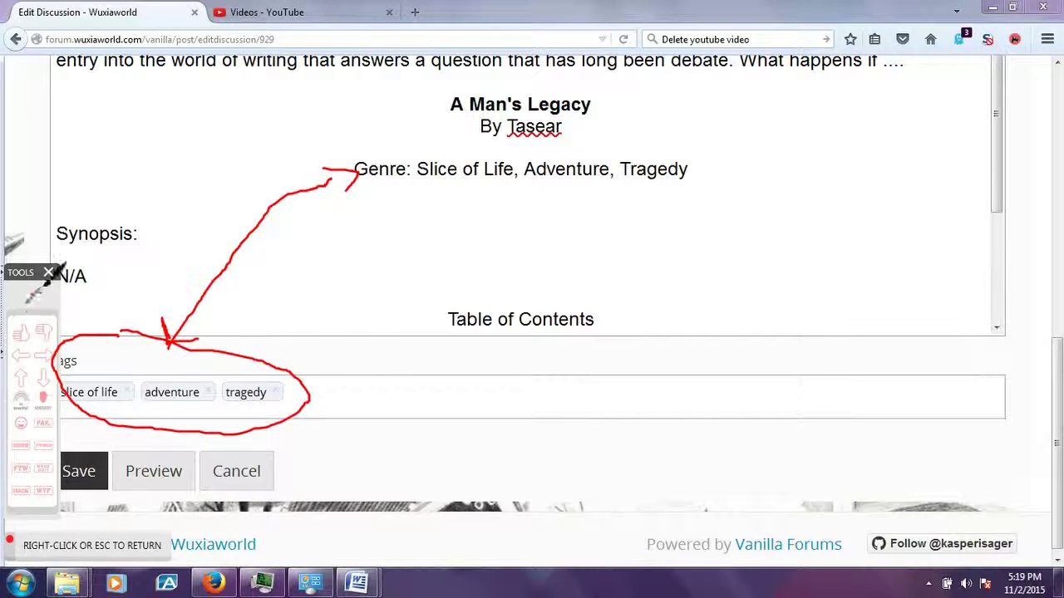
{"action": "right_click", "coordinate": [163, 330]}
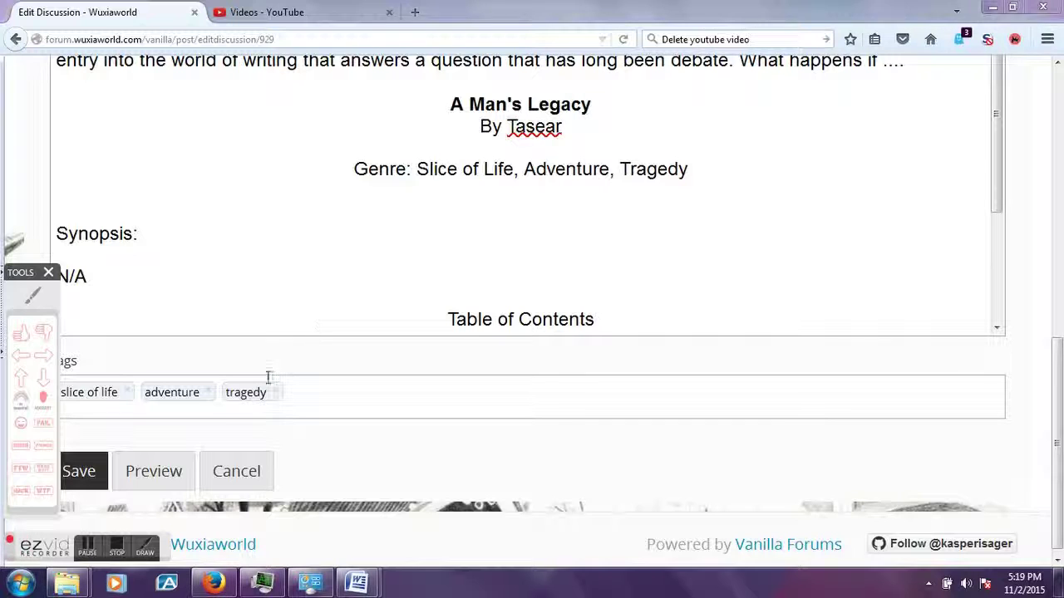
{"action": "left_click", "coordinate": [83, 478]}
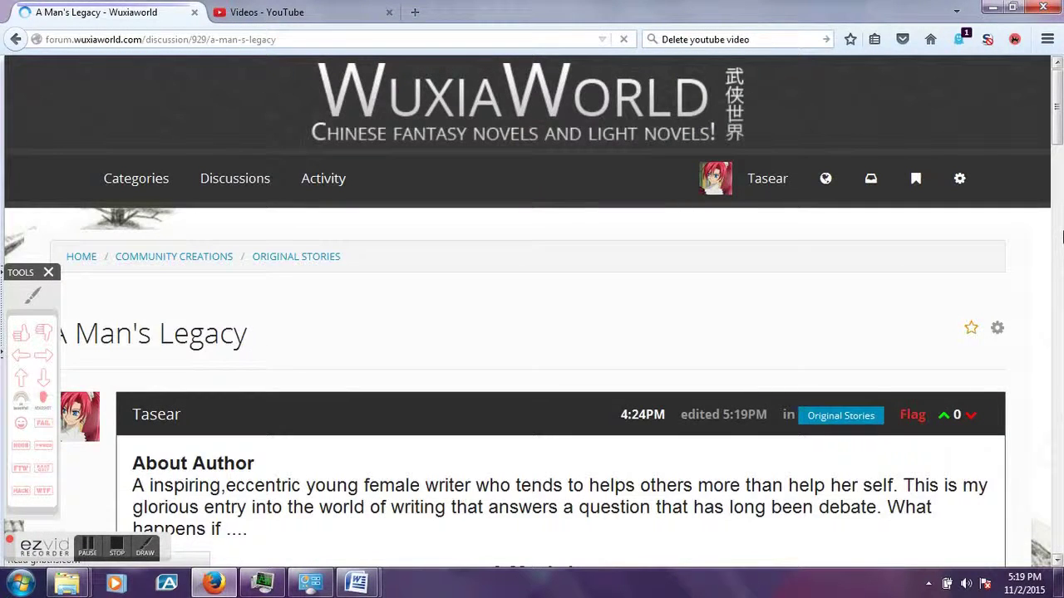
Step: Show and hide the spoilered chapter list, then scroll down to the Prologue comment
{"action": "left_click_drag", "start_coordinate": [1058, 128], "coordinate": [1058, 166]}
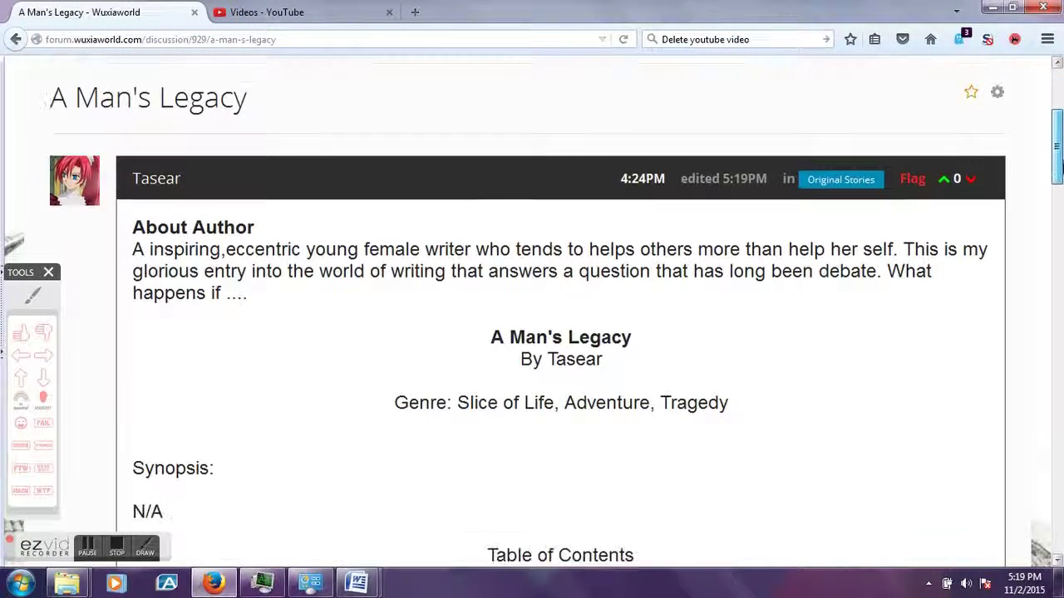
{"action": "scroll", "coordinate": [766, 279], "scroll_direction": "down", "scroll_amount": 4}
{"action": "scroll", "coordinate": [767, 278], "scroll_direction": "down", "scroll_amount": 1}
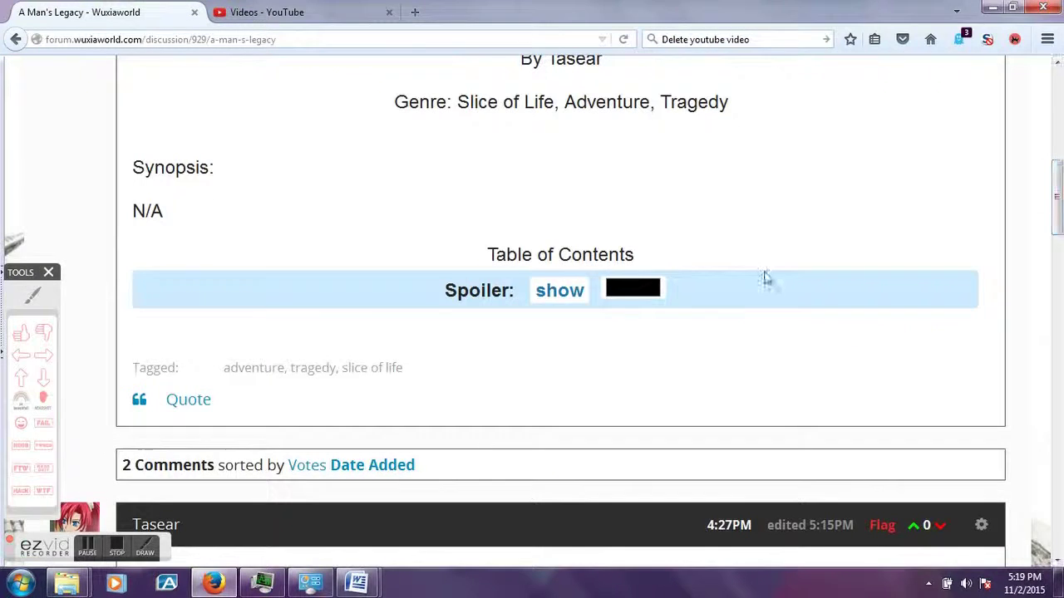
{"action": "left_click", "coordinate": [555, 296]}
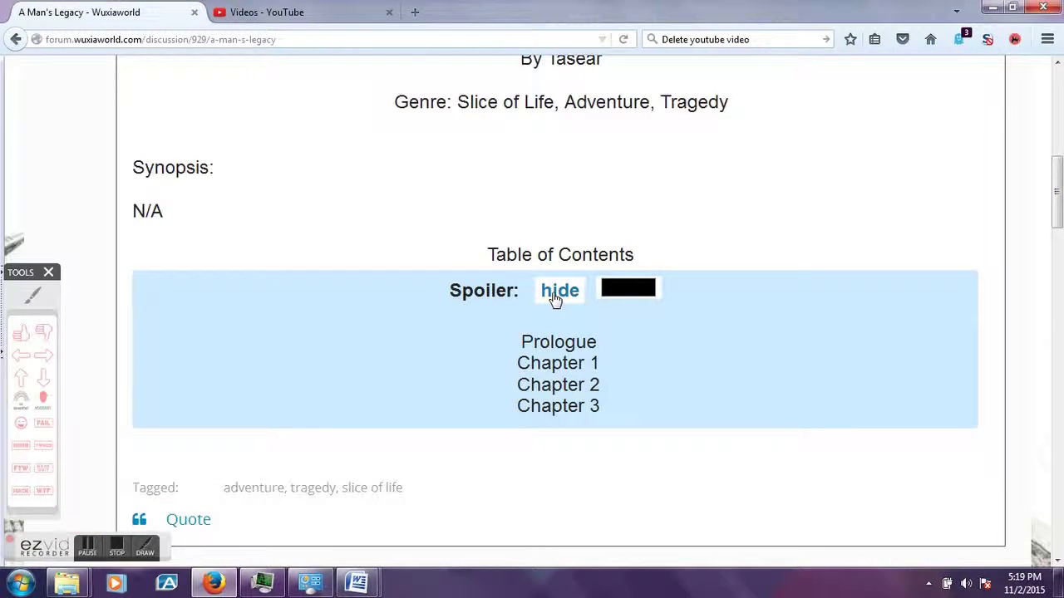
{"action": "left_click", "coordinate": [556, 295]}
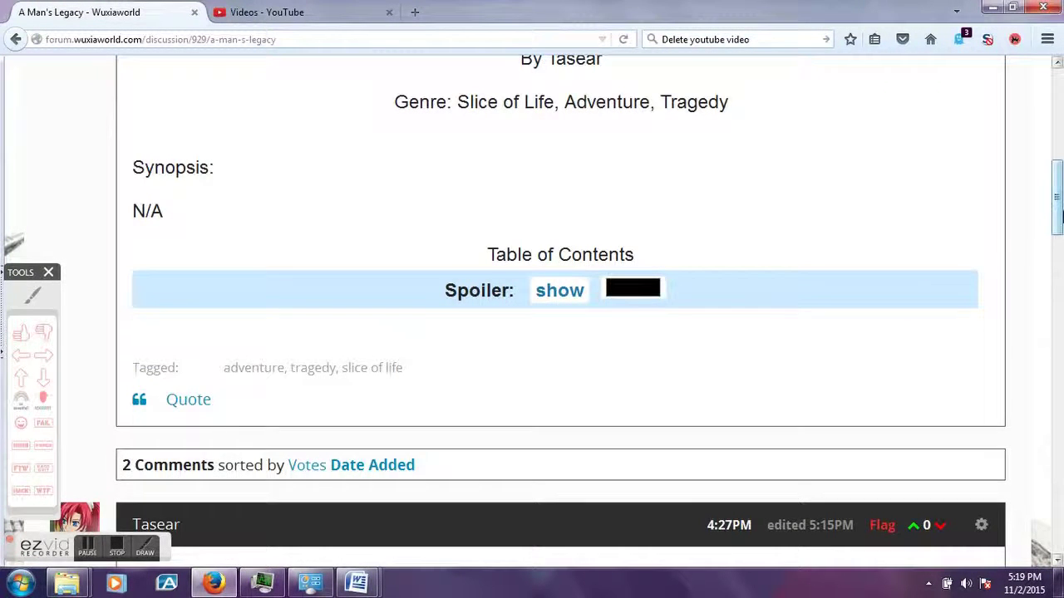
{"action": "scroll", "coordinate": [1060, 214], "scroll_direction": "down", "scroll_amount": 5}
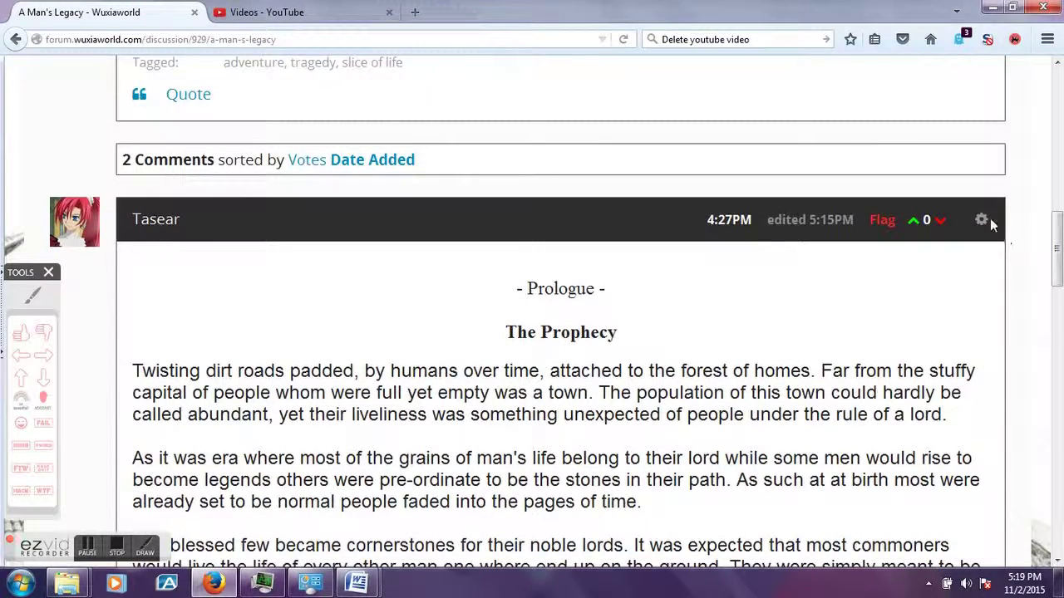
Step: Open the Prologue comment for editing in HTML source view
{"action": "left_click", "coordinate": [982, 220]}
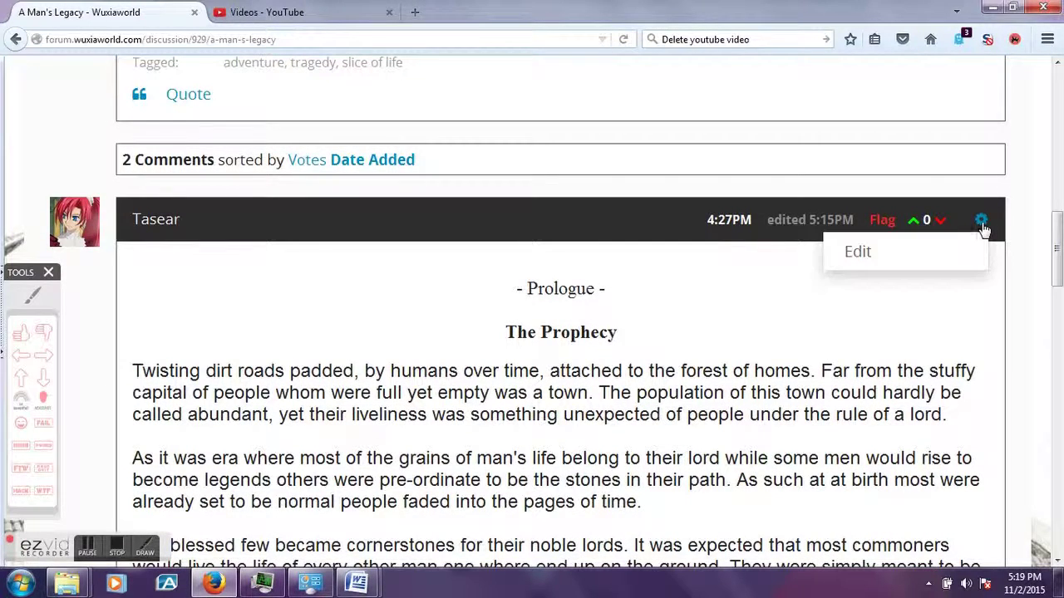
{"action": "left_click", "coordinate": [947, 253]}
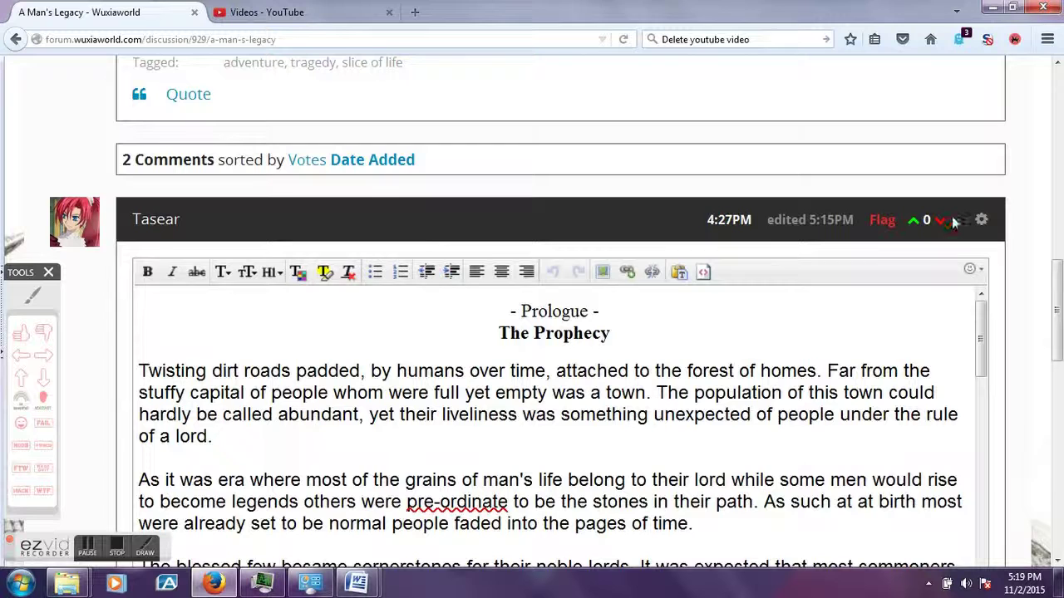
{"action": "left_click", "coordinate": [703, 272]}
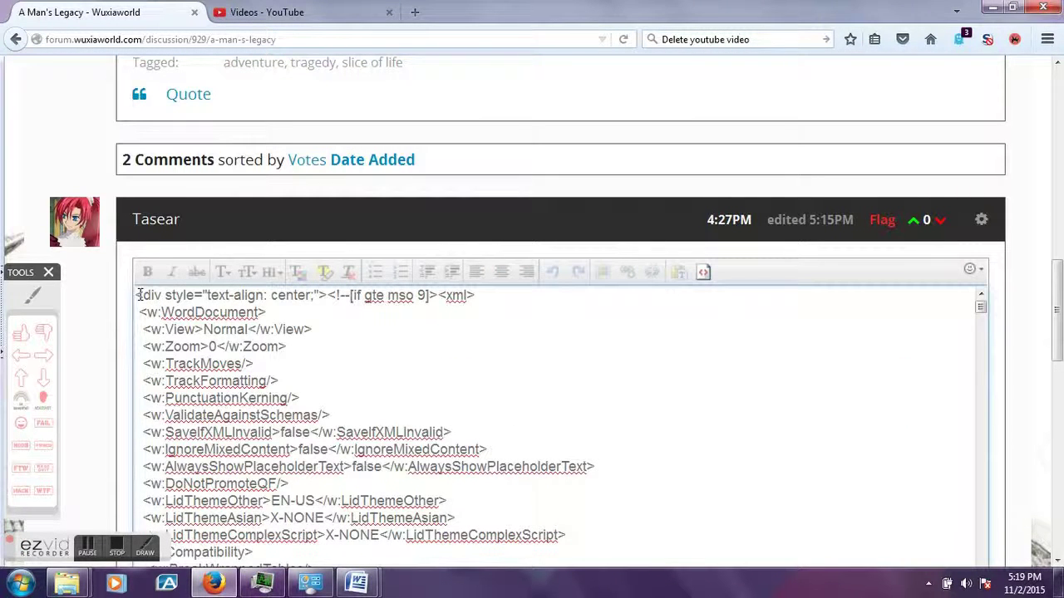
Step: Insert the anchor <a name="Prologue"></a> at the top of the comment's source
{"action": "left_click", "coordinate": [138, 297]}
{"action": "key", "text": "Return"}
{"action": "key", "text": "Return"}
{"action": "type", "text": "<a name =\""}
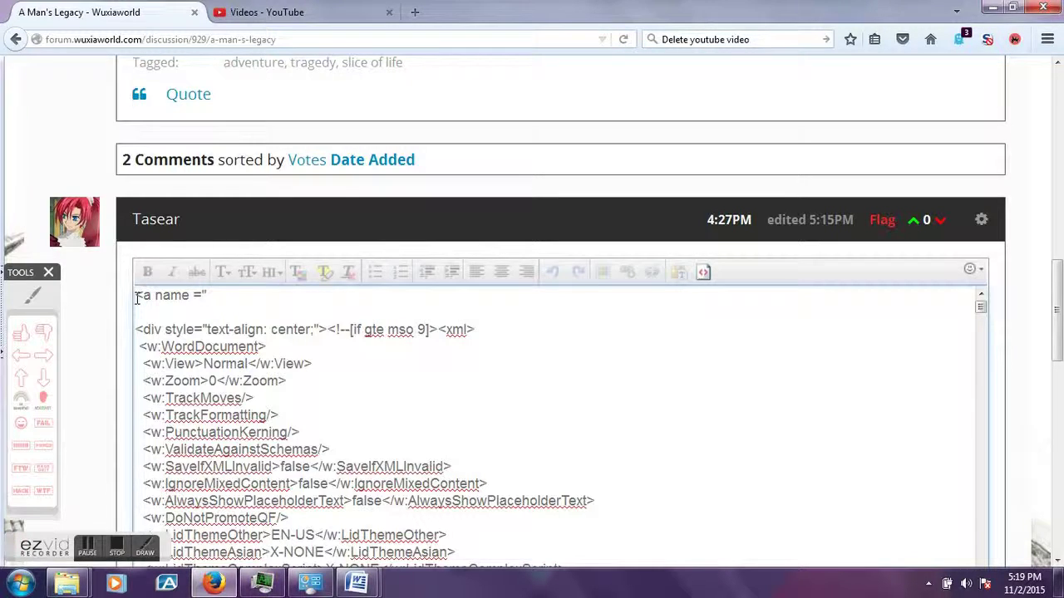
{"action": "type", "text": "Prologue\"></a>"}
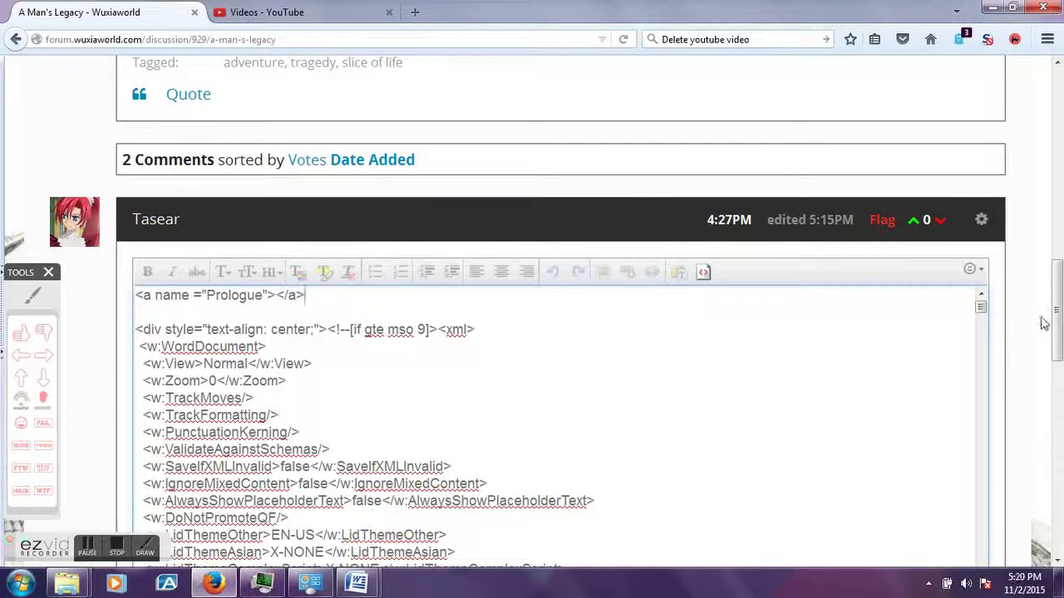
{"action": "left_click_drag", "start_coordinate": [1058, 329], "coordinate": [1059, 283]}
{"action": "scroll", "coordinate": [998, 316], "scroll_direction": "down", "scroll_amount": 2}
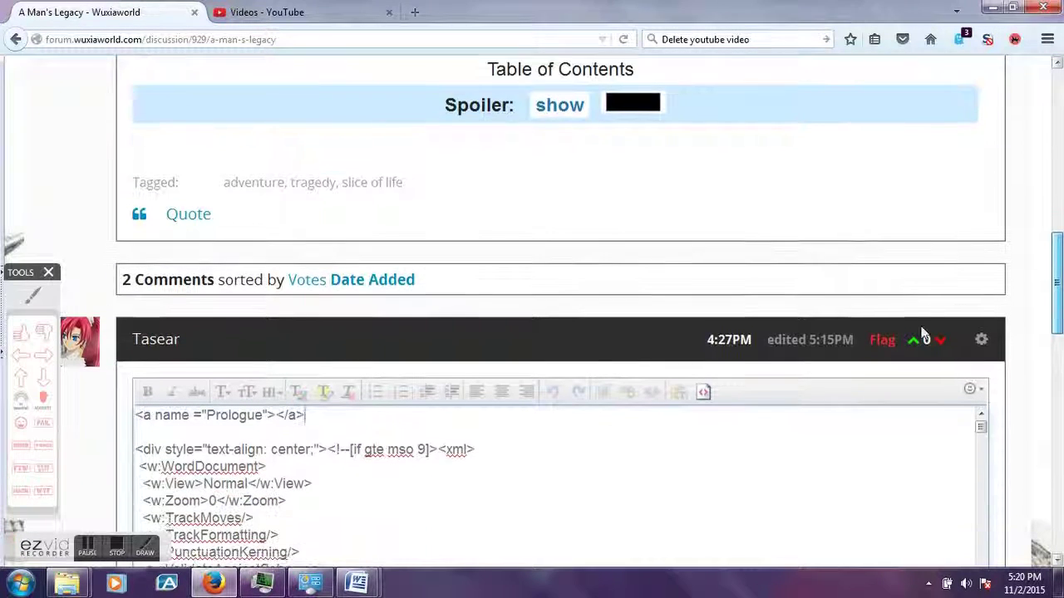
{"action": "left_click", "coordinate": [34, 305]}
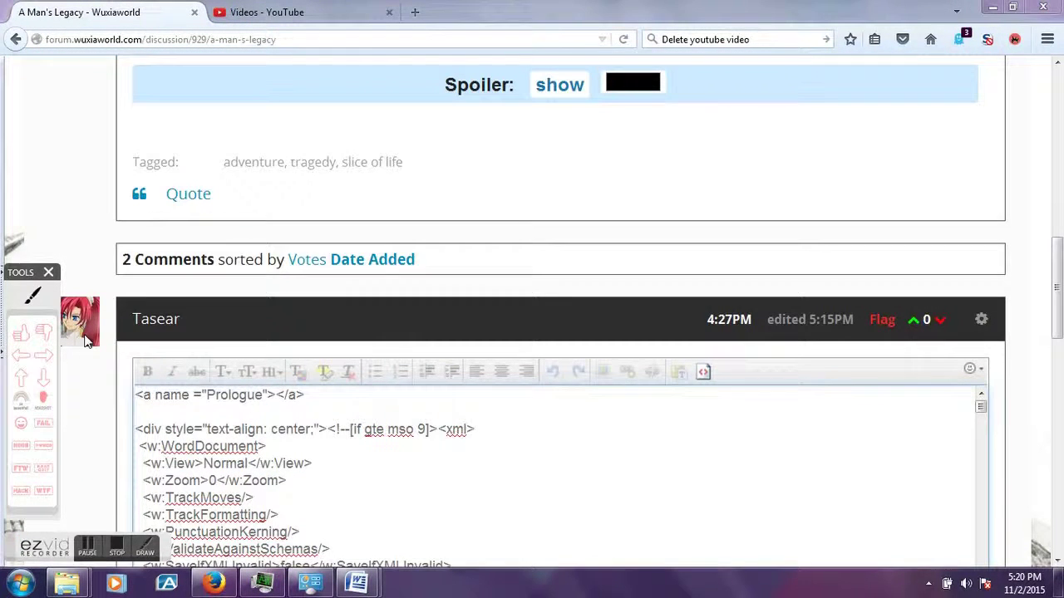
{"action": "mouse_move", "coordinate": [204, 380]}
{"action": "left_mouse_down"}
{"action": "mouse_move", "coordinate": [226, 416]}
{"action": "mouse_move", "coordinate": [285, 368]}
{"action": "mouse_move", "coordinate": [218, 371]}
{"action": "left_mouse_up"}
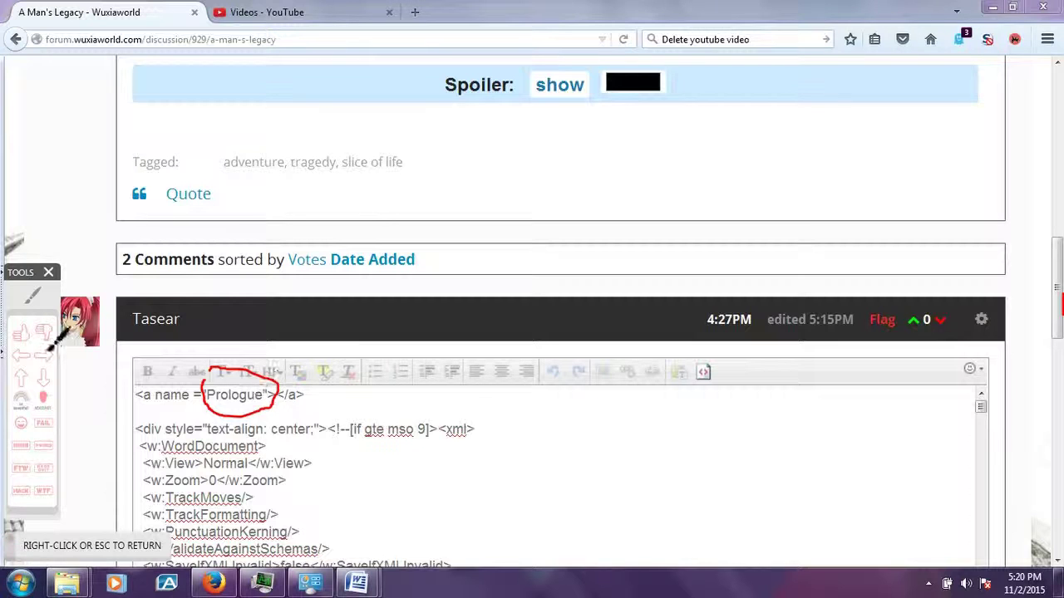
{"action": "right_click", "coordinate": [52, 303]}
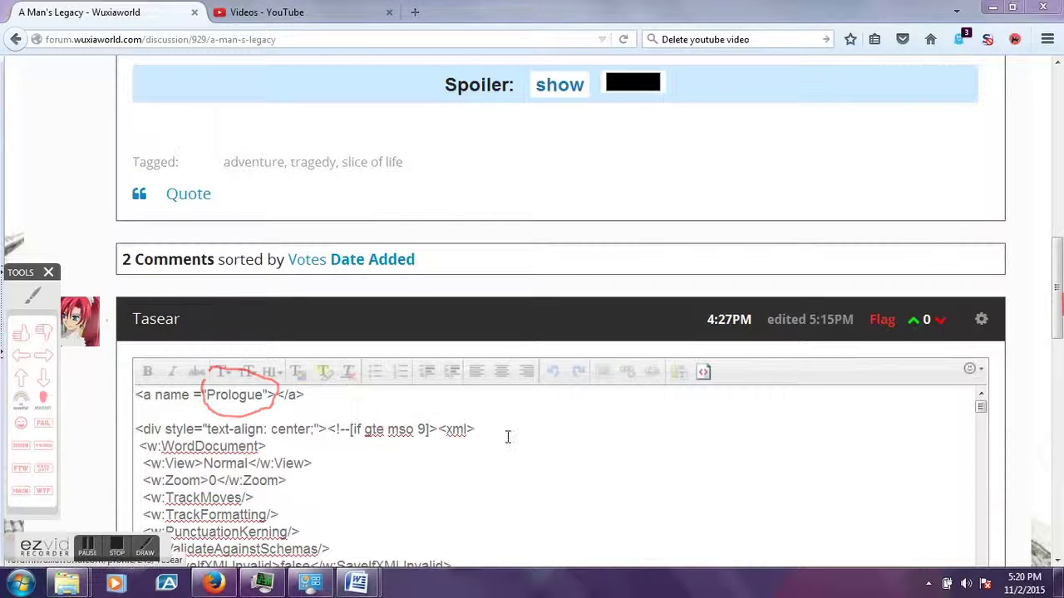
{"action": "scroll", "coordinate": [1058, 304], "scroll_direction": "down", "scroll_amount": 1}
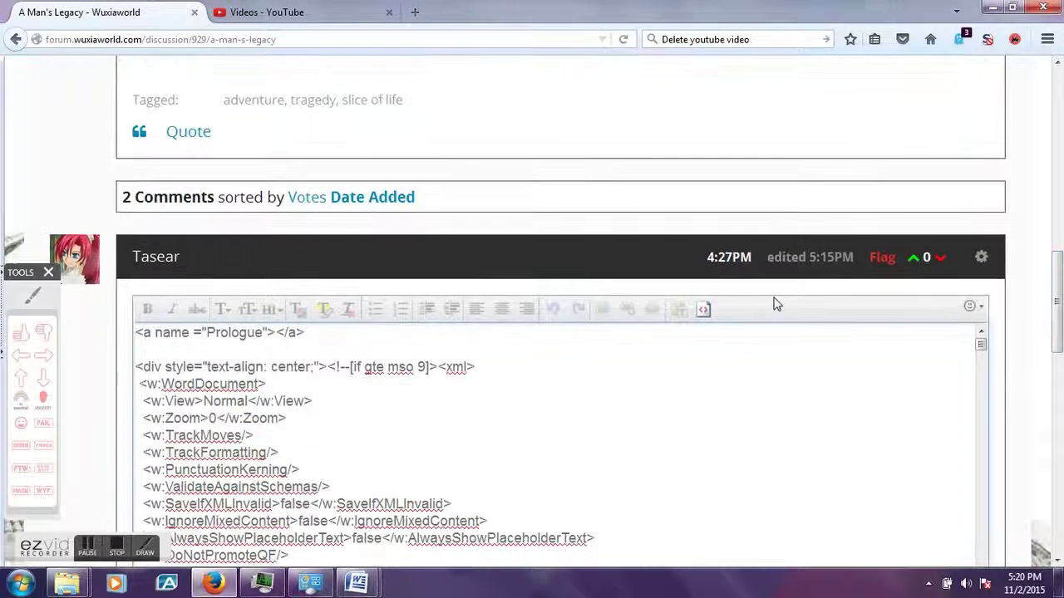
Step: Save the Prologue comment in WYSIWYG view, then open the story post's gear menu
{"action": "left_click", "coordinate": [704, 309]}
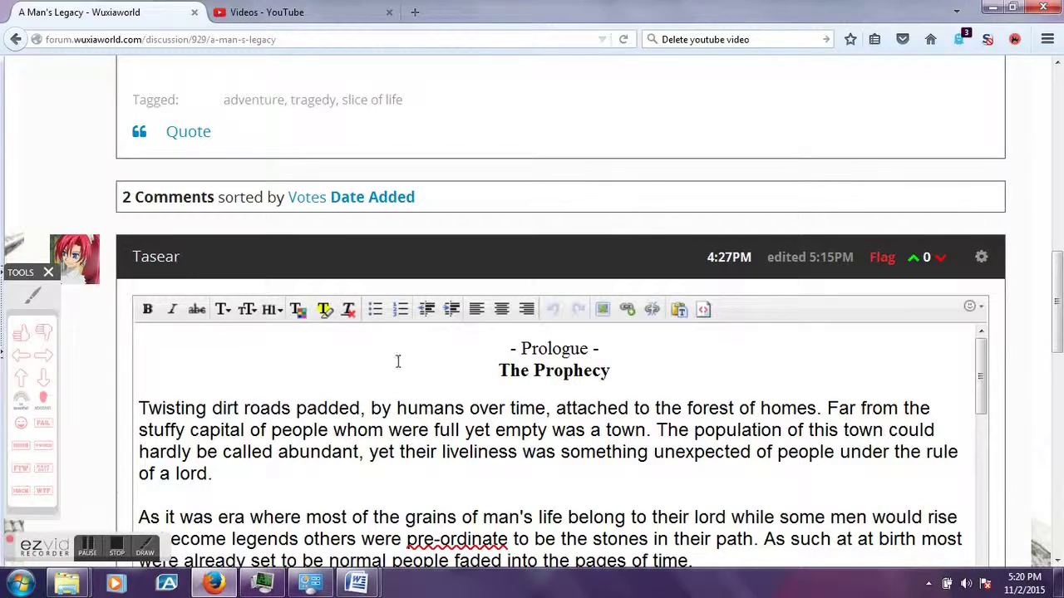
{"action": "scroll", "coordinate": [748, 416], "scroll_direction": "down", "scroll_amount": 3}
{"action": "scroll", "coordinate": [899, 494], "scroll_direction": "down", "scroll_amount": 1}
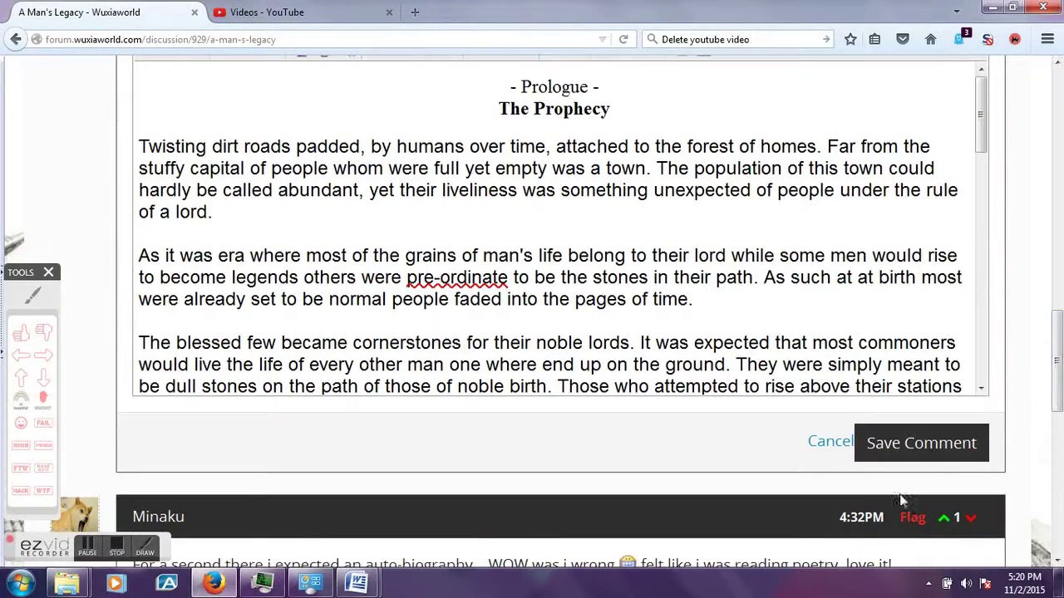
{"action": "left_click", "coordinate": [902, 445]}
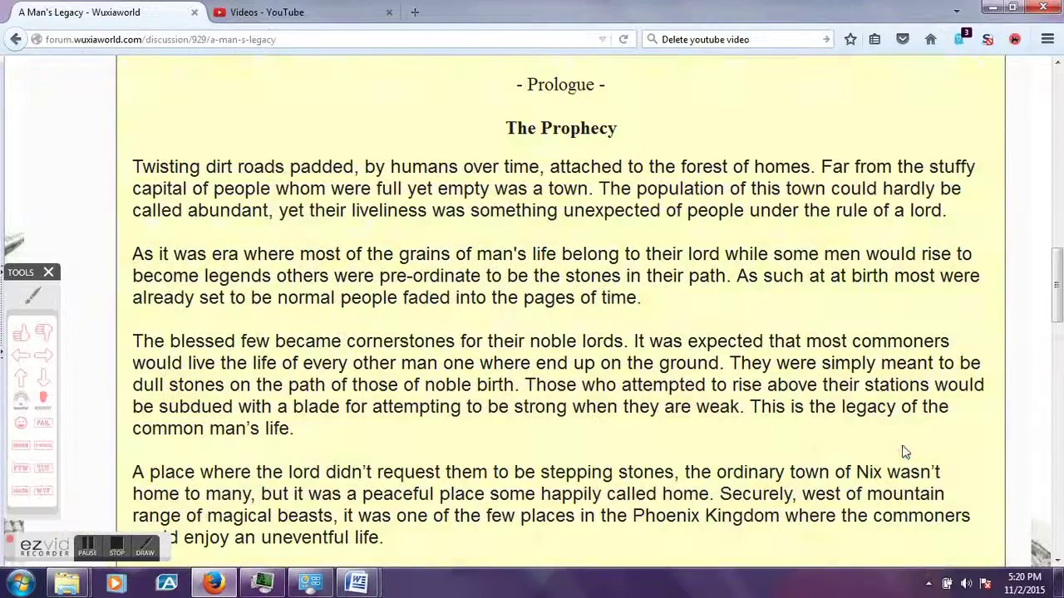
{"action": "left_click_drag", "start_coordinate": [1057, 283], "coordinate": [1058, 142]}
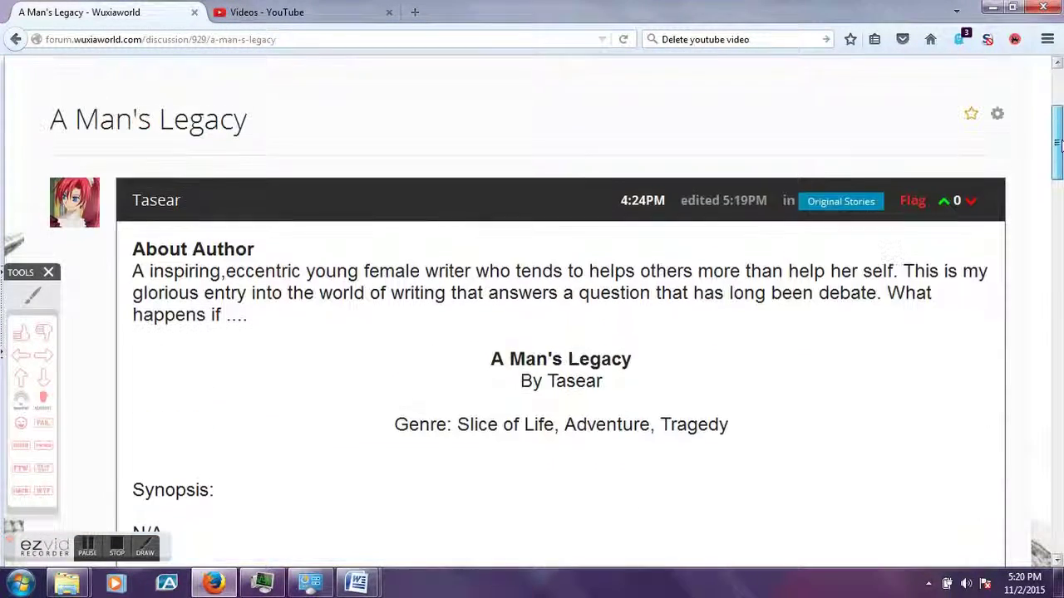
{"action": "left_click", "coordinate": [998, 116]}
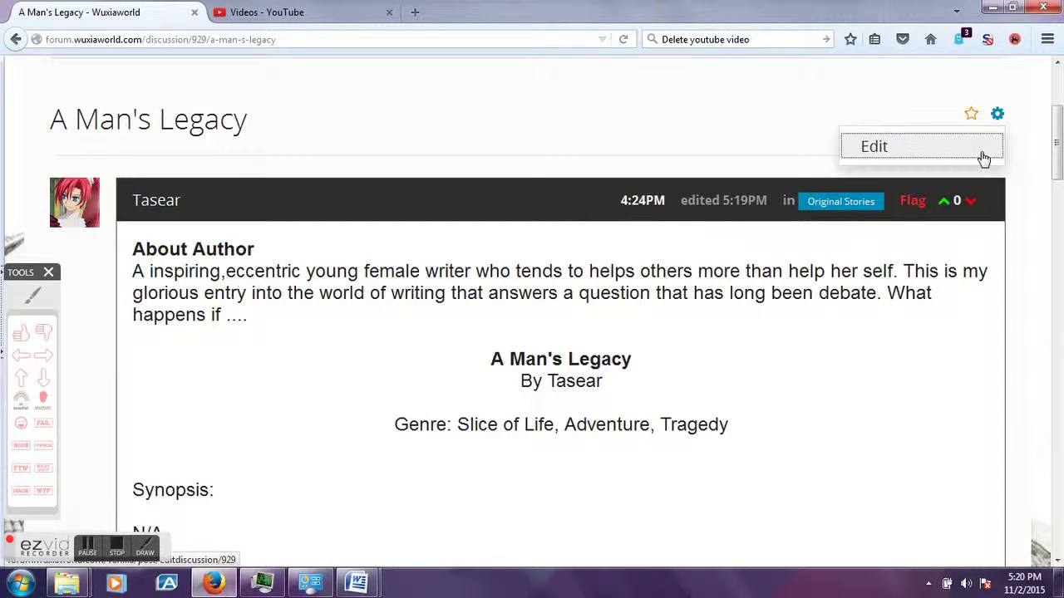
Step: Choose Edit for the story post and scroll to its spoilered Table of Contents
{"action": "left_click", "coordinate": [983, 158]}
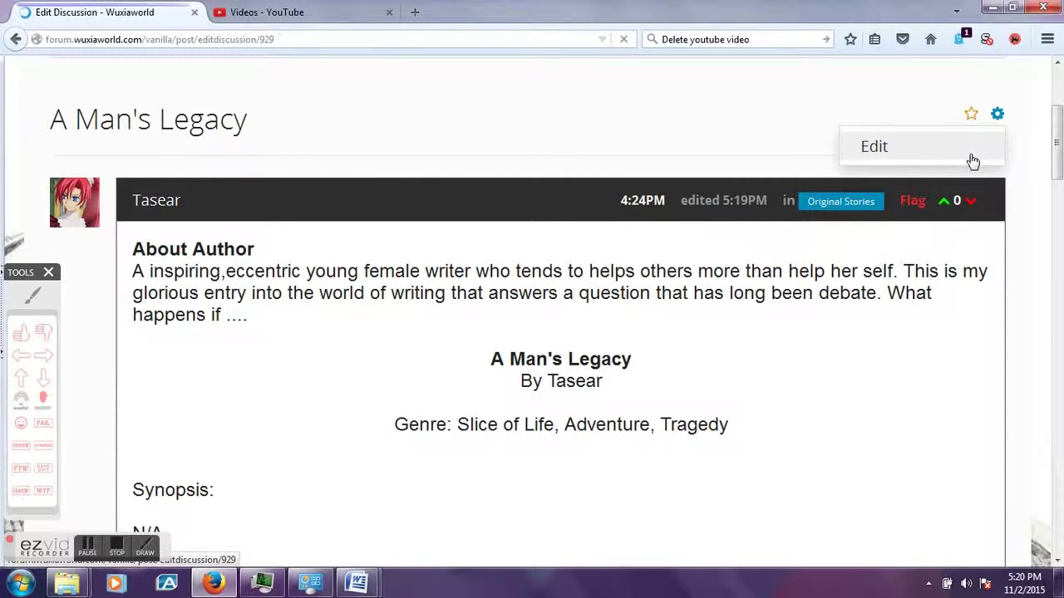
{"action": "scroll", "coordinate": [594, 338], "scroll_direction": "down", "scroll_amount": 4}
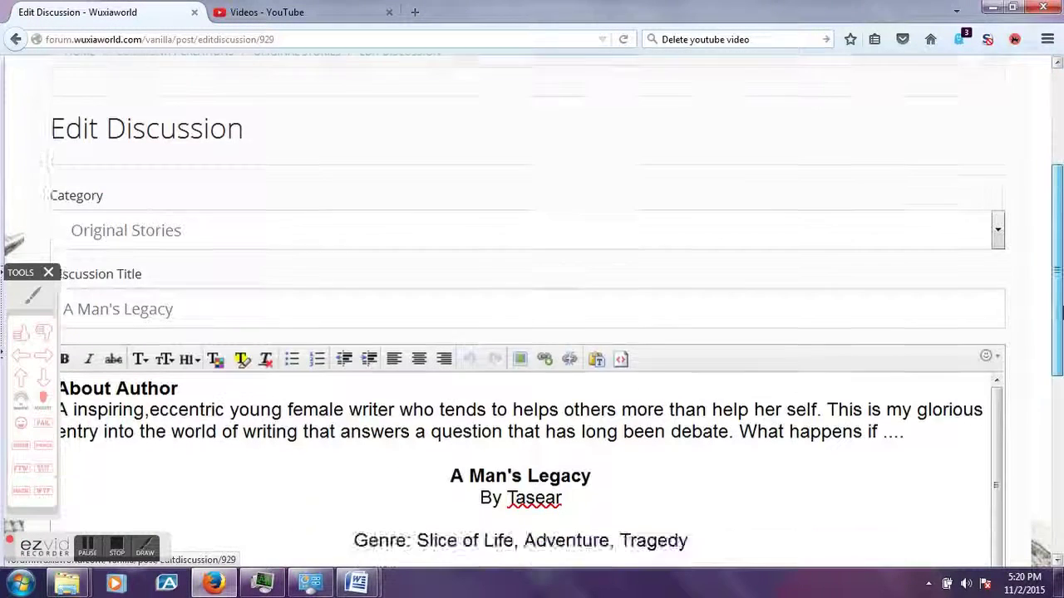
{"action": "scroll", "coordinate": [798, 345], "scroll_direction": "down", "scroll_amount": 2}
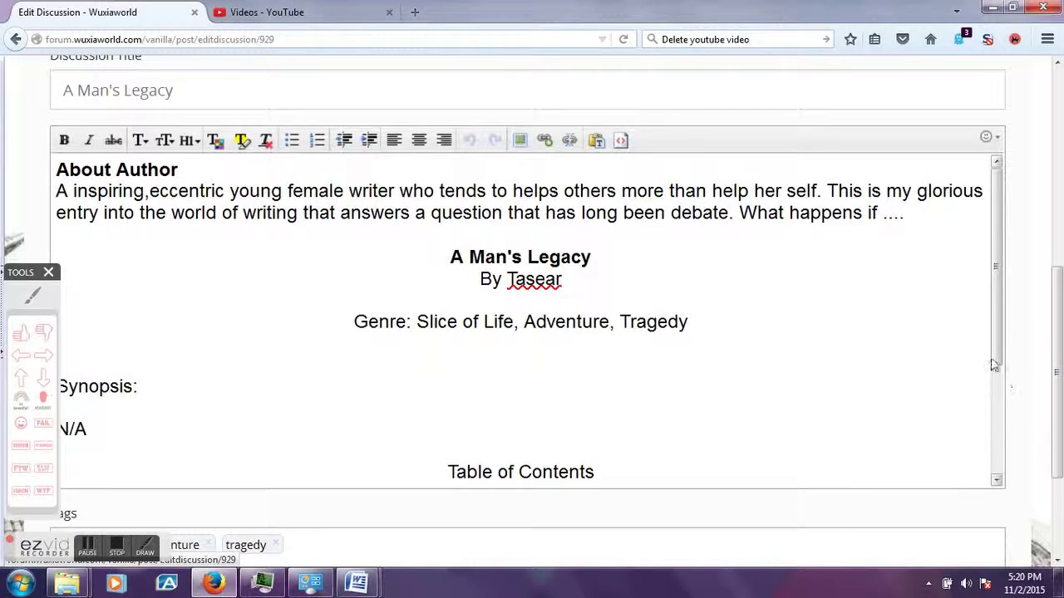
{"action": "scroll", "coordinate": [1000, 353], "scroll_direction": "down", "scroll_amount": 3}
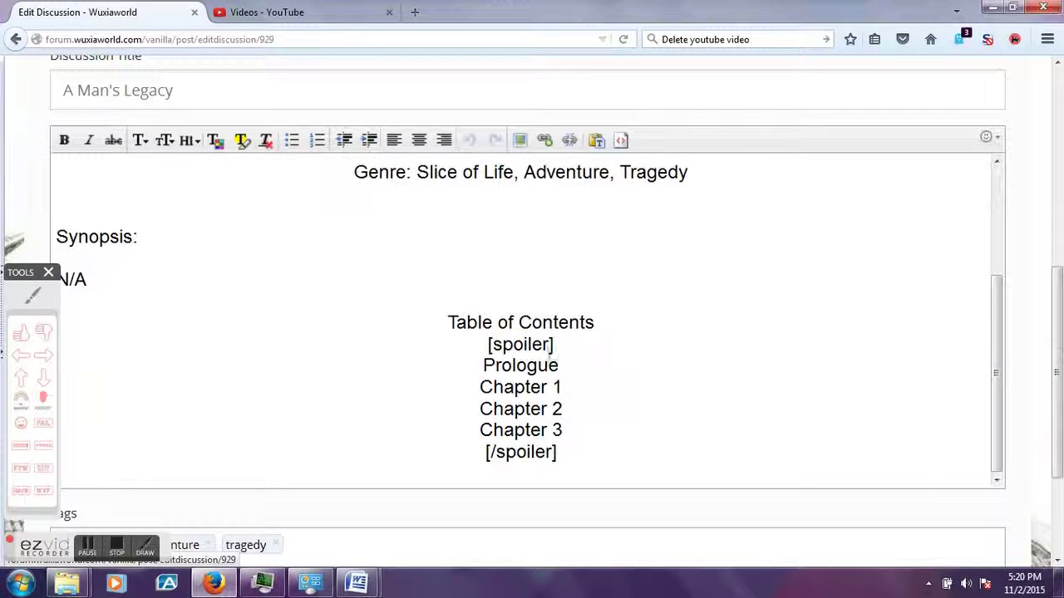
Step: Link Prologue in the Table of Contents to #Prologue and save the post
{"action": "double_click", "coordinate": [541, 366]}
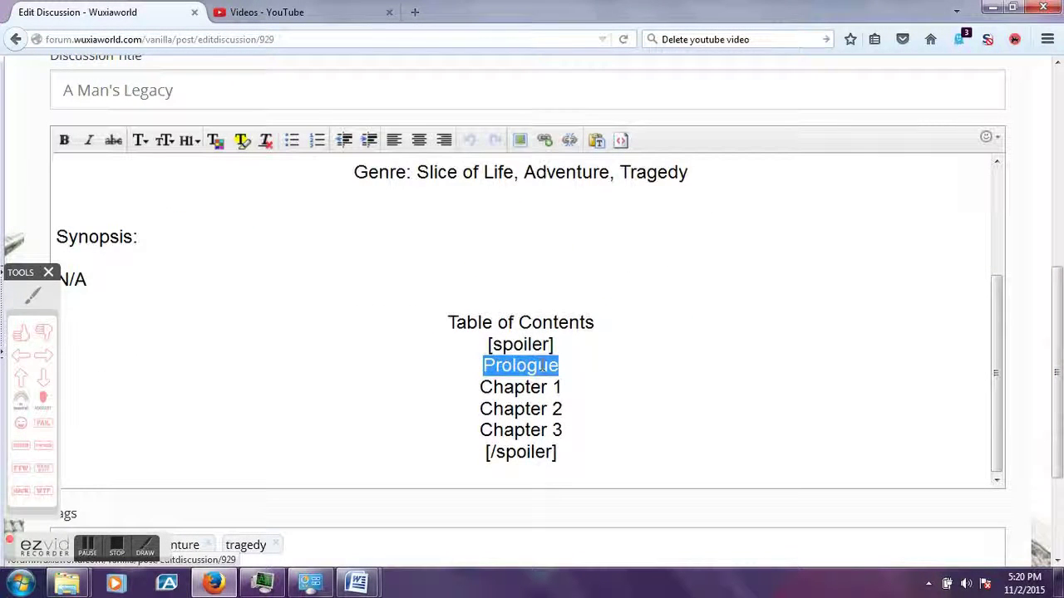
{"action": "left_click", "coordinate": [546, 141]}
{"action": "left_click_drag", "start_coordinate": [587, 180], "coordinate": [517, 175]}
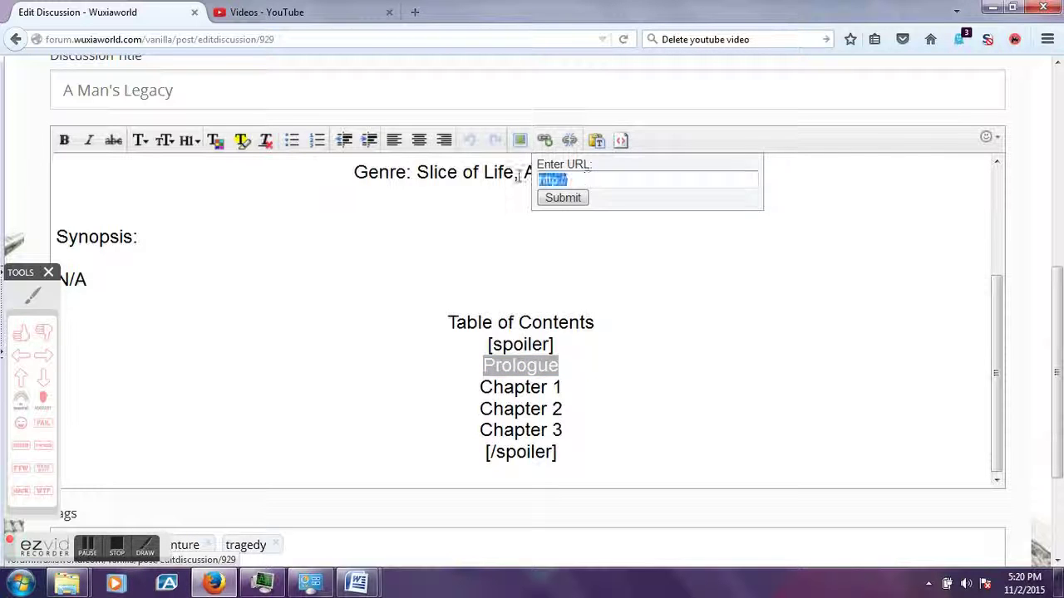
{"action": "type", "text": "#"}
{"action": "type", "text": "Prologue"}
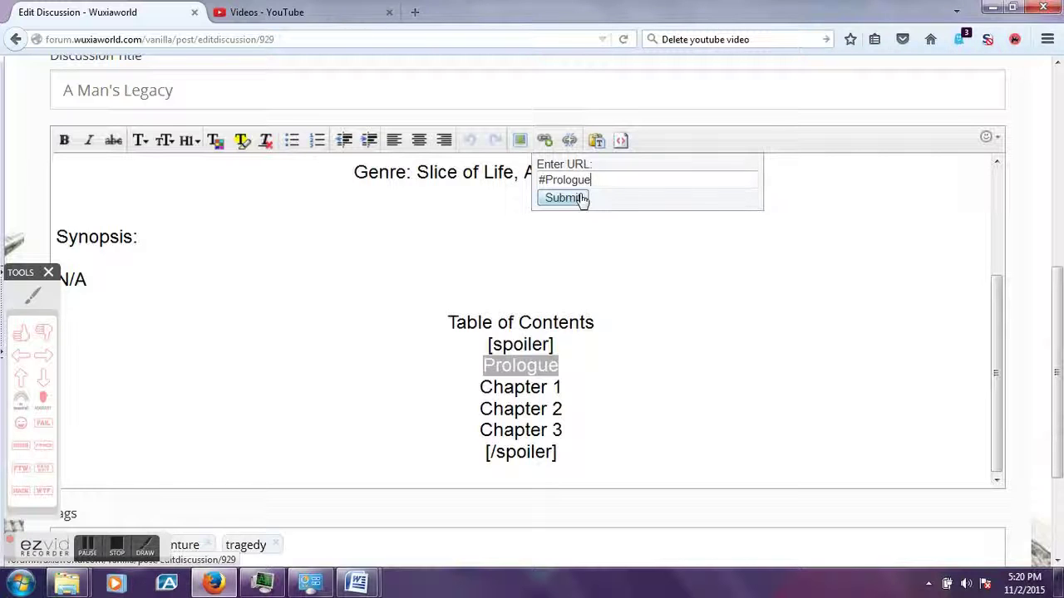
{"action": "left_click", "coordinate": [579, 199]}
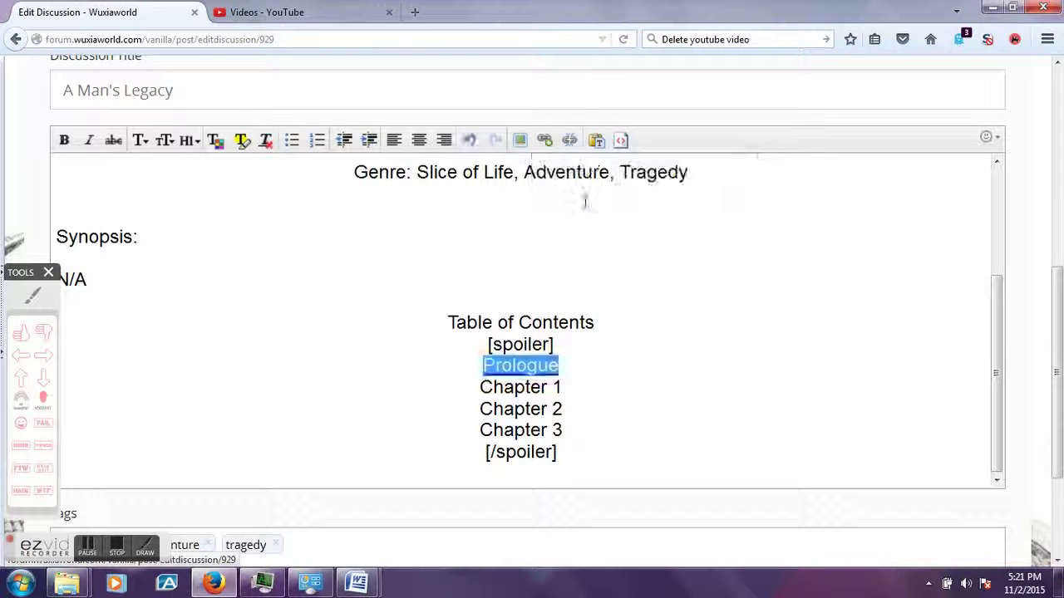
{"action": "left_click", "coordinate": [585, 283]}
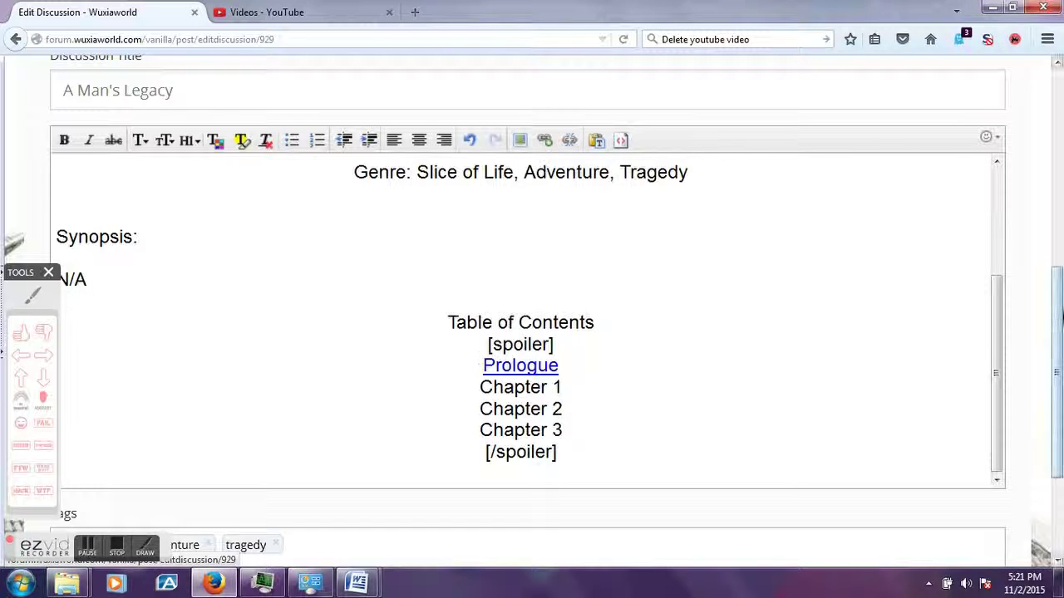
{"action": "left_click_drag", "start_coordinate": [1059, 328], "coordinate": [1060, 369]}
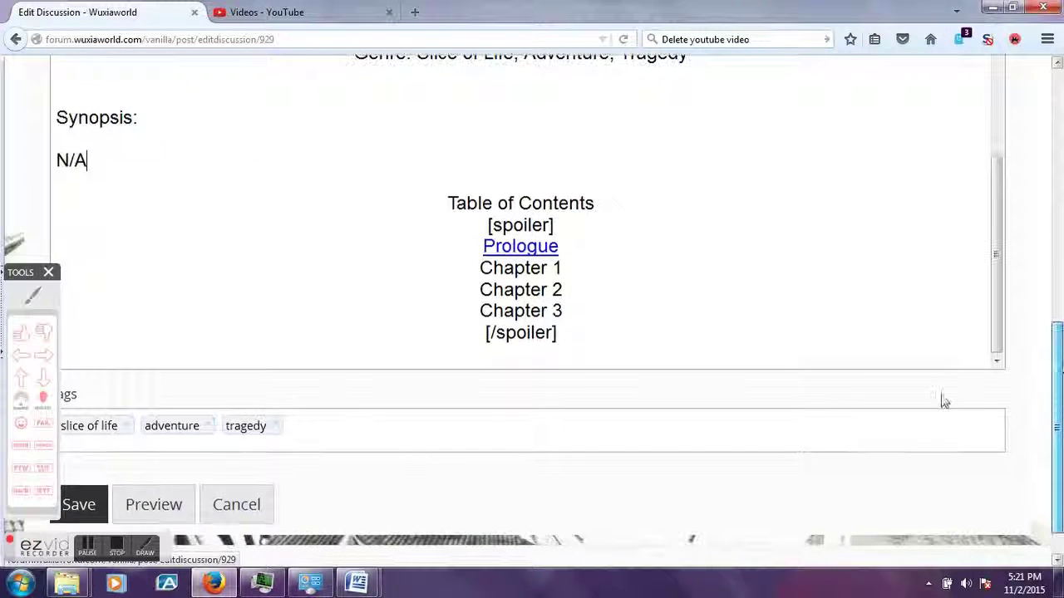
{"action": "left_click", "coordinate": [77, 498]}
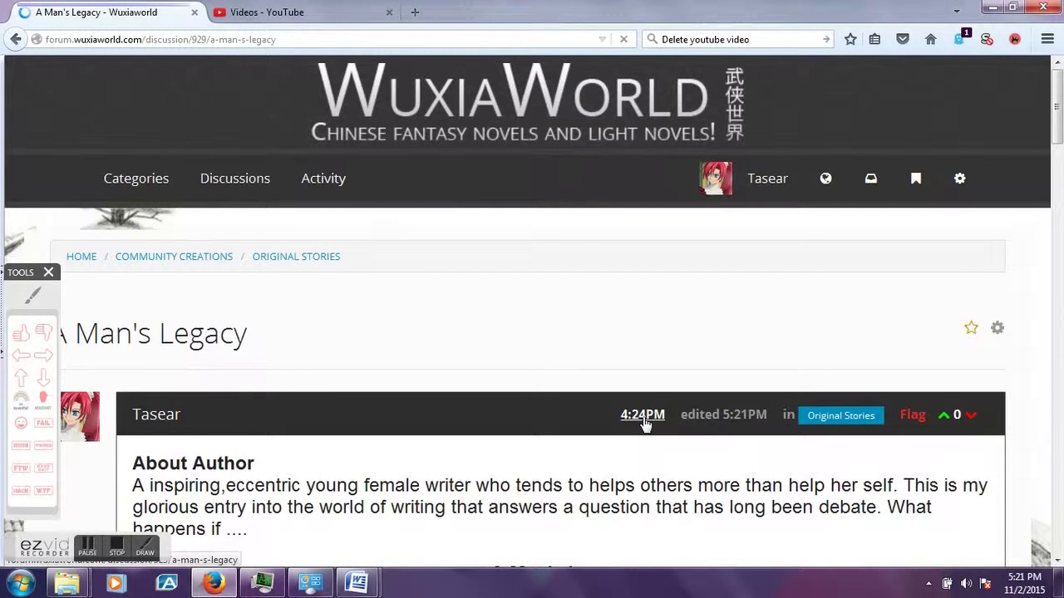
Step: Reveal the spoiler and test that the Prologue link jumps to the Prologue chapter comment
{"action": "scroll", "coordinate": [648, 366], "scroll_direction": "down", "scroll_amount": 10}
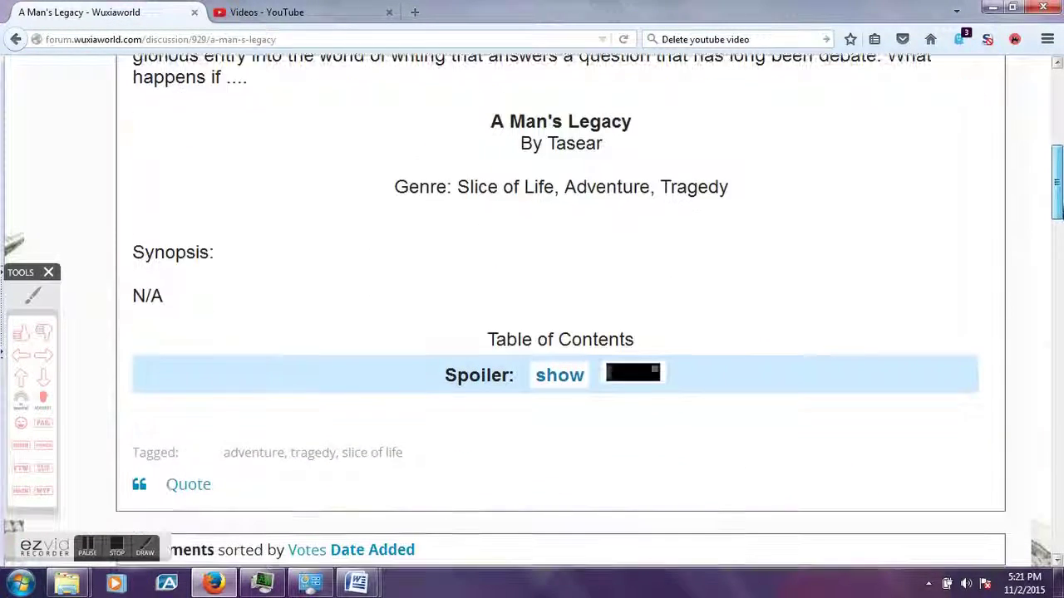
{"action": "left_click", "coordinate": [574, 366]}
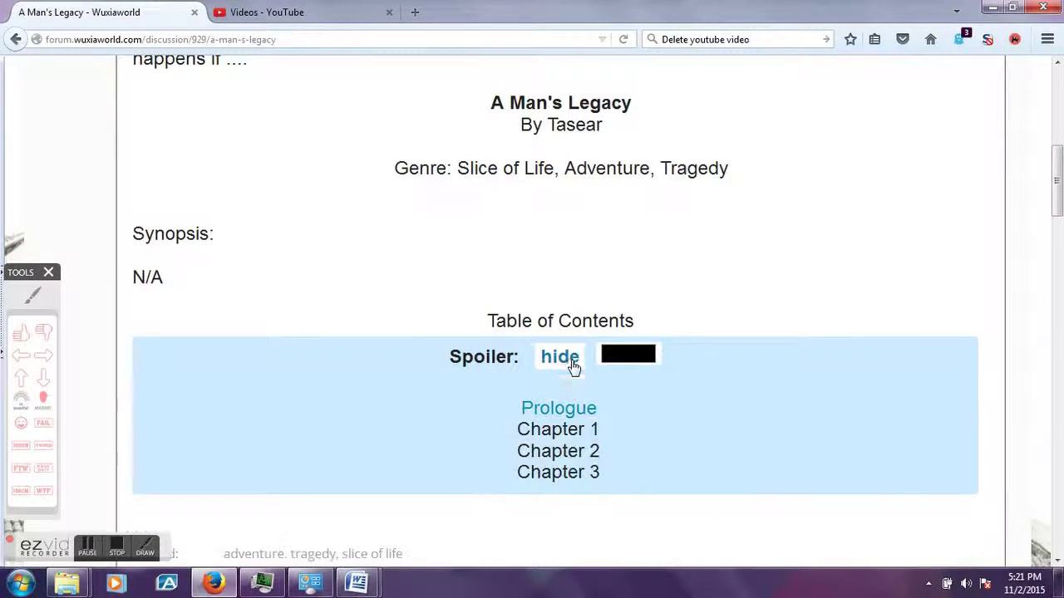
{"action": "left_click", "coordinate": [561, 407]}
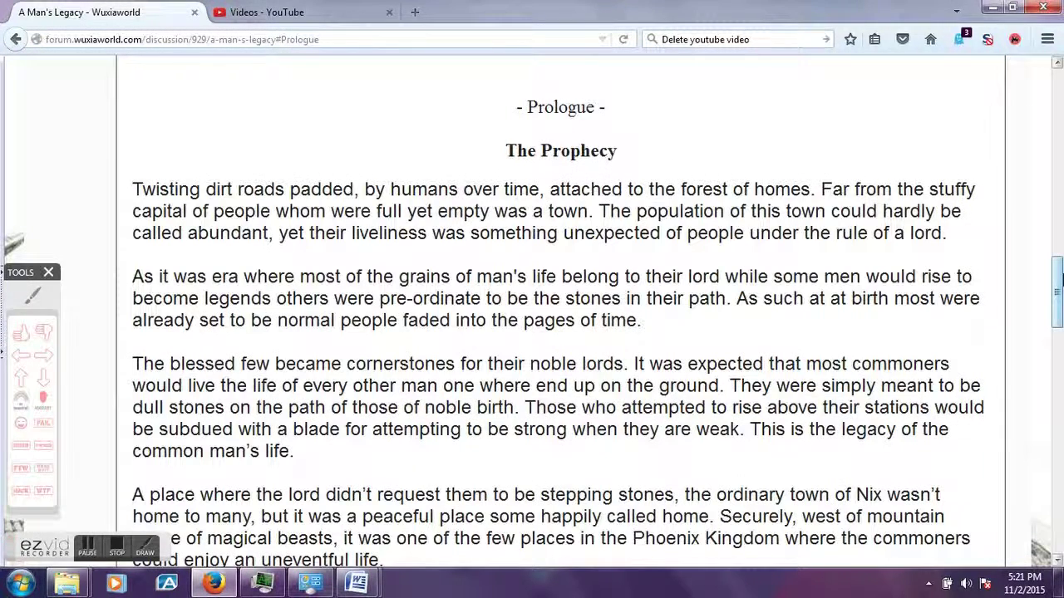
{"action": "left_click_drag", "start_coordinate": [1058, 282], "coordinate": [1058, 203]}
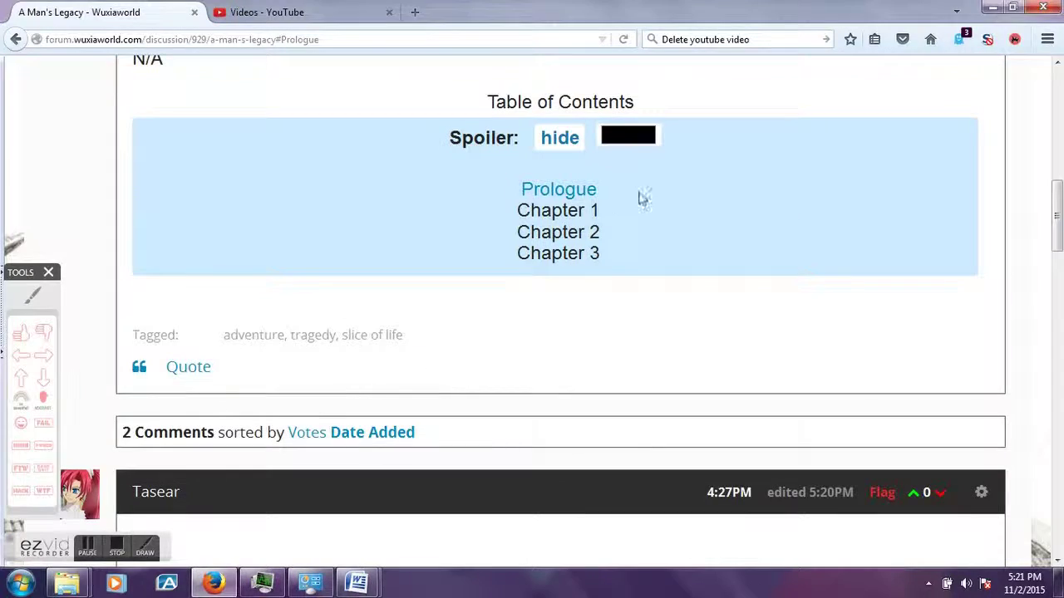
{"action": "left_click", "coordinate": [586, 189]}
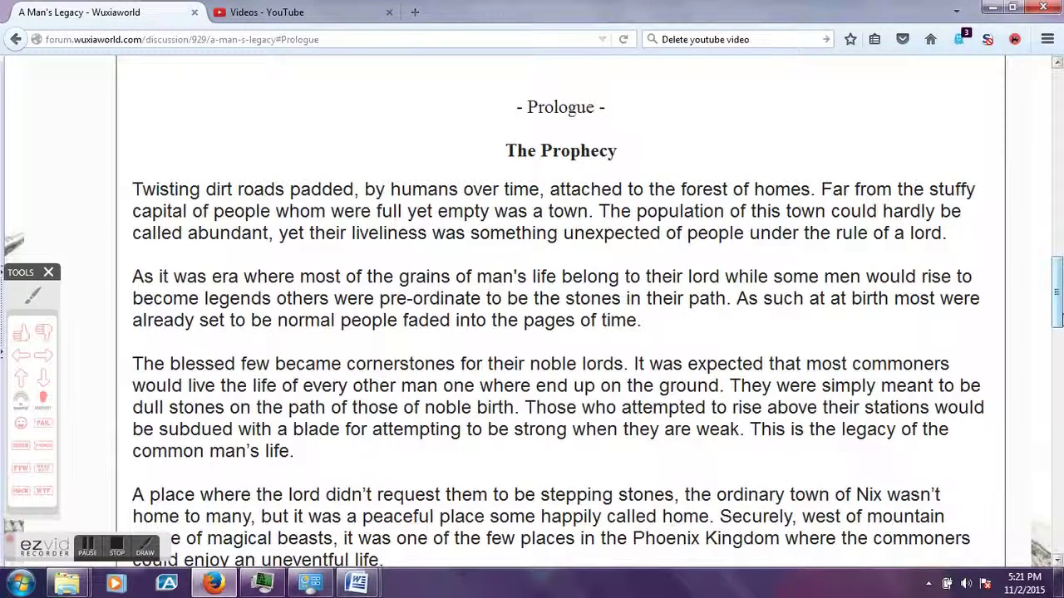
{"action": "mouse_move", "coordinate": [1058, 316]}
{"action": "left_mouse_down"}
{"action": "mouse_move", "coordinate": [1058, 256]}
{"action": "mouse_move", "coordinate": [1057, 274]}
{"action": "left_mouse_up"}
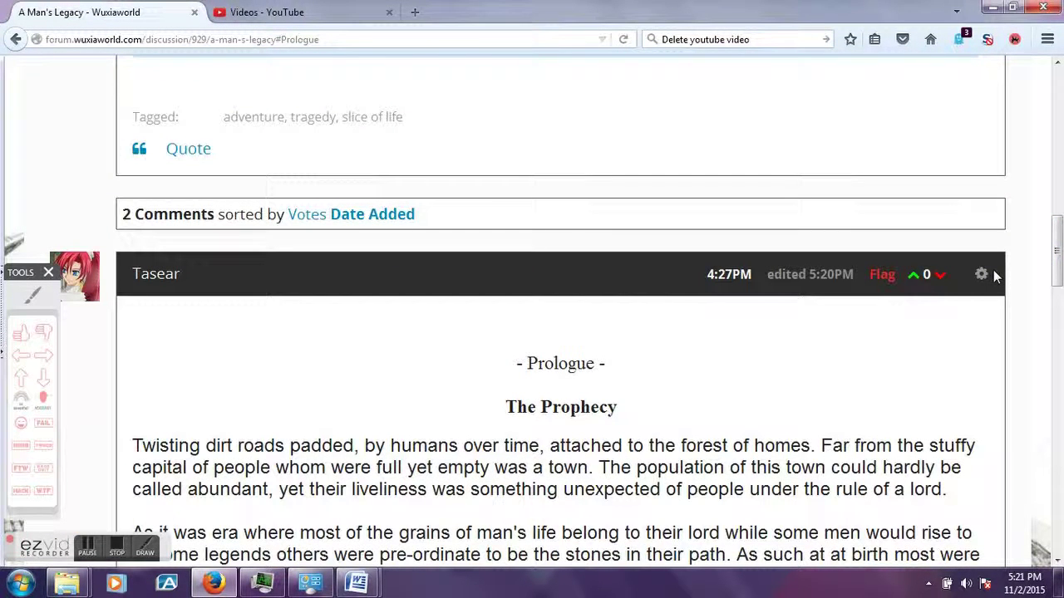
{"action": "left_click_drag", "start_coordinate": [1058, 257], "coordinate": [1049, 144]}
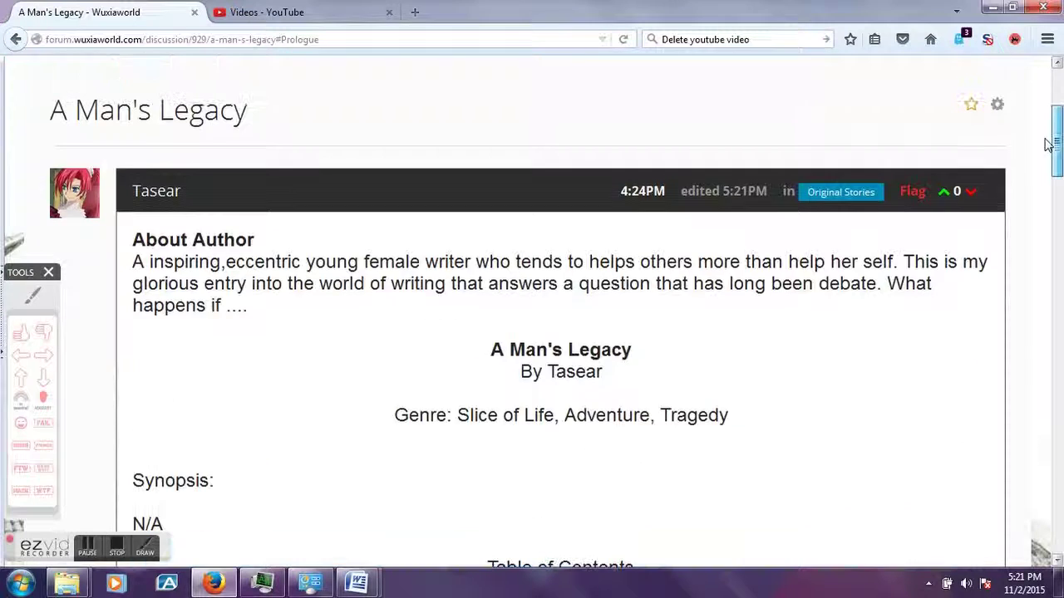
Step: Reopen the story post for editing and switch the editor to HTML source
{"action": "left_click", "coordinate": [997, 105]}
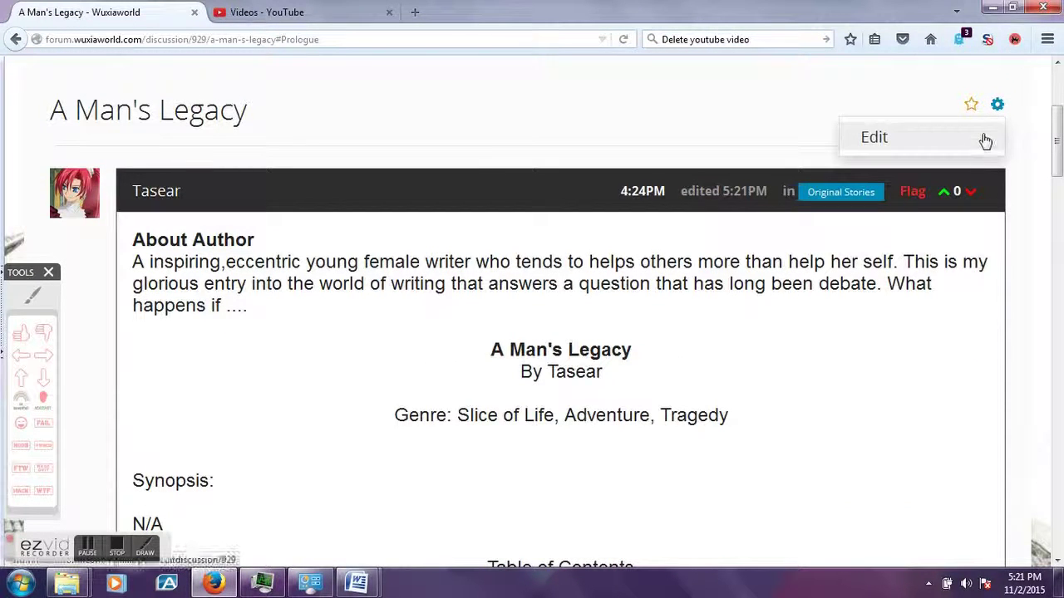
{"action": "left_click", "coordinate": [985, 139]}
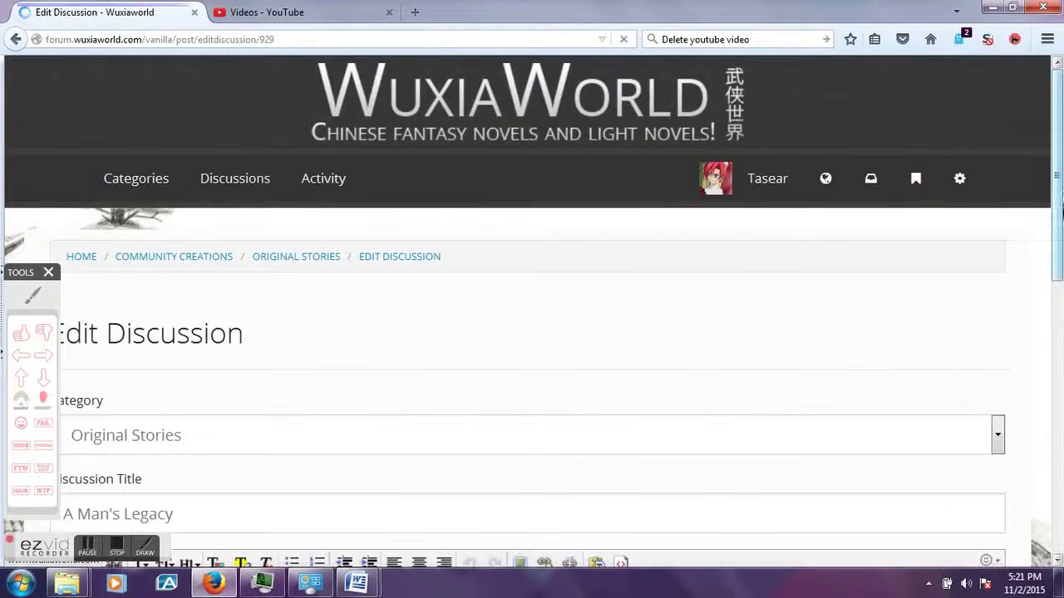
{"action": "scroll", "coordinate": [578, 298], "scroll_direction": "down", "scroll_amount": 2}
{"action": "scroll", "coordinate": [578, 298], "scroll_direction": "down", "scroll_amount": 2}
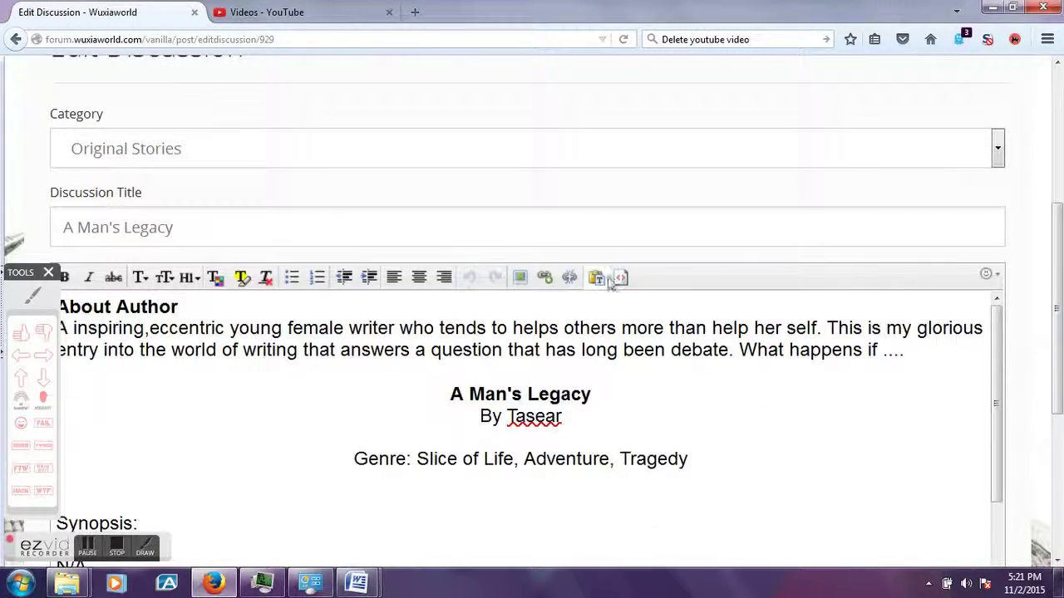
{"action": "left_click", "coordinate": [621, 278]}
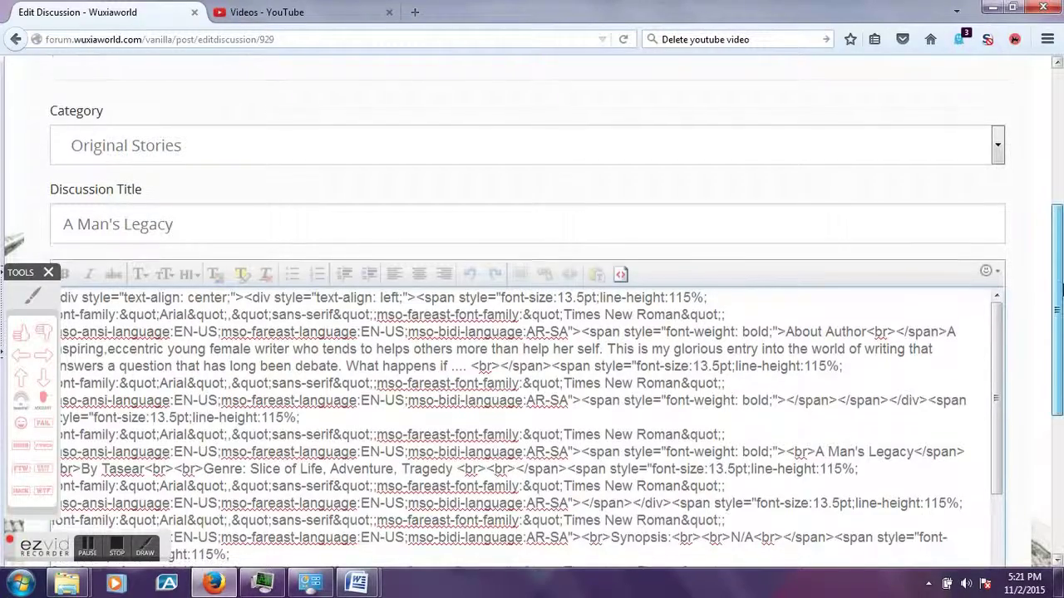
Step: Insert <a name="top"></a> on a new first line of the post source
{"action": "scroll", "coordinate": [4, 335], "scroll_direction": "down", "scroll_amount": 1}
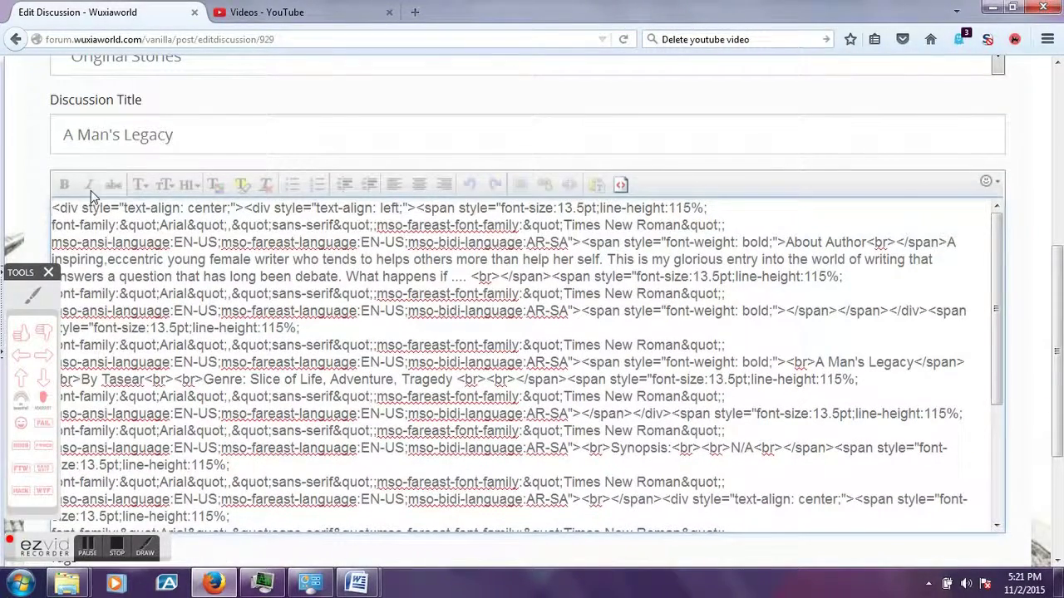
{"action": "key", "text": "Return"}
{"action": "key", "text": "Return"}
{"action": "type", "text": "<"}
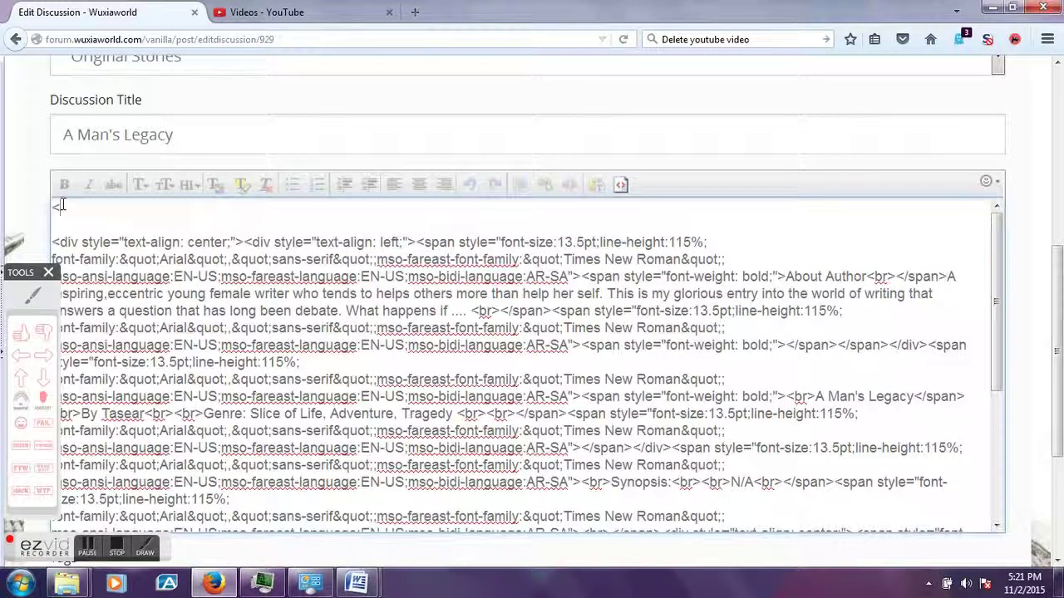
{"action": "type", "text": "a name=\"top\"></a>"}
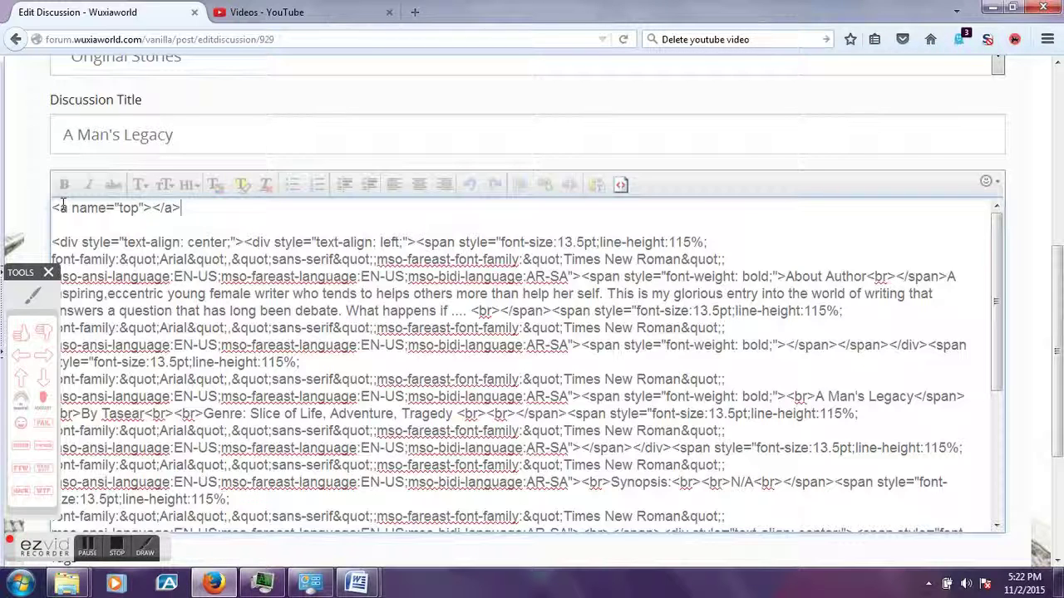
{"action": "left_click", "coordinate": [188, 210]}
{"action": "scroll", "coordinate": [548, 431], "scroll_direction": "down", "scroll_amount": 3}
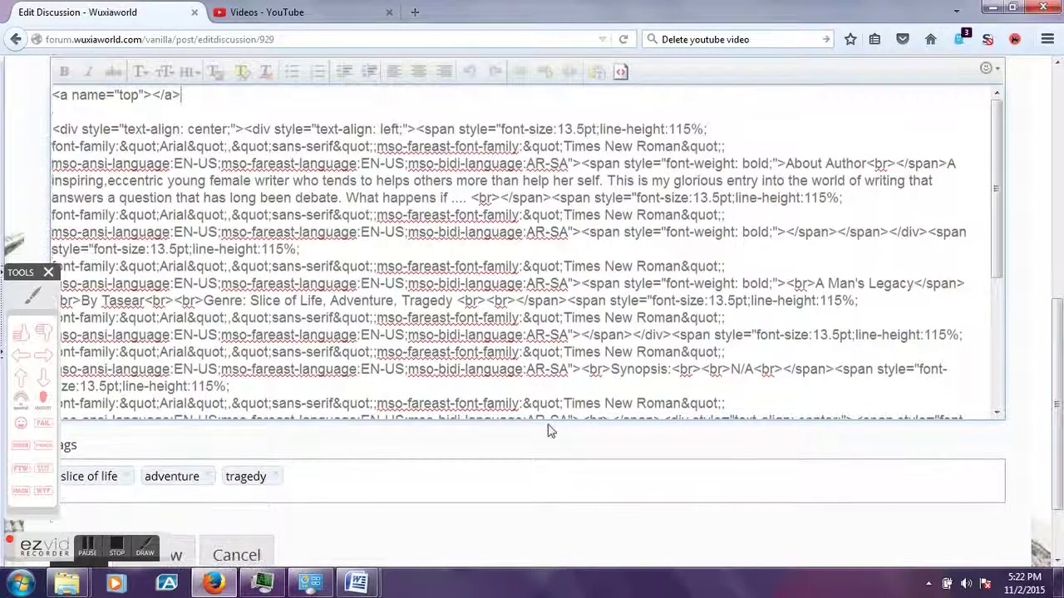
{"action": "scroll", "coordinate": [415, 473], "scroll_direction": "down", "scroll_amount": 2}
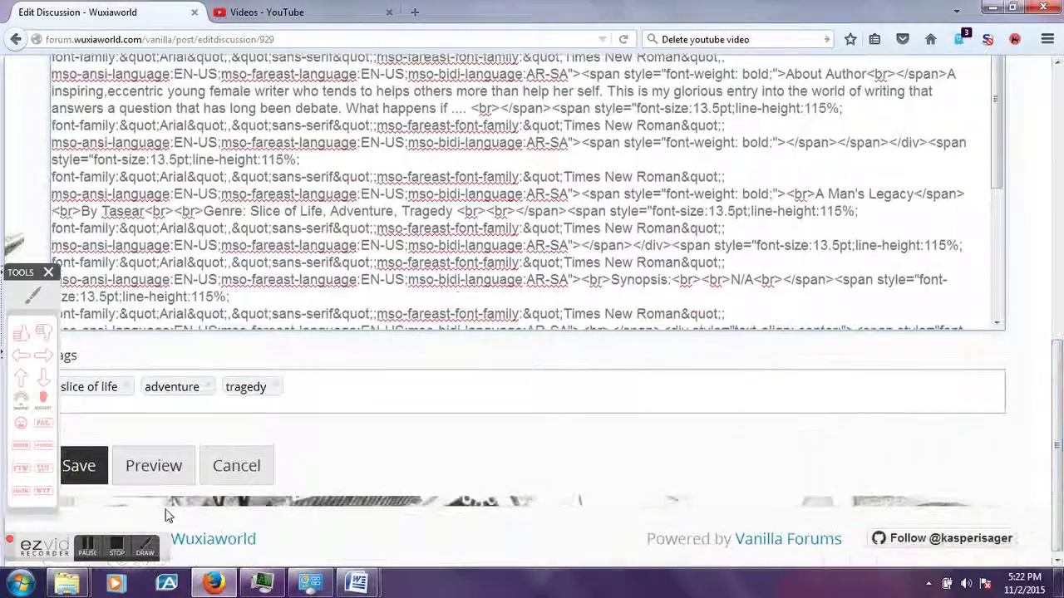
Step: Save the edited story post with its new top anchor
{"action": "left_click", "coordinate": [83, 466]}
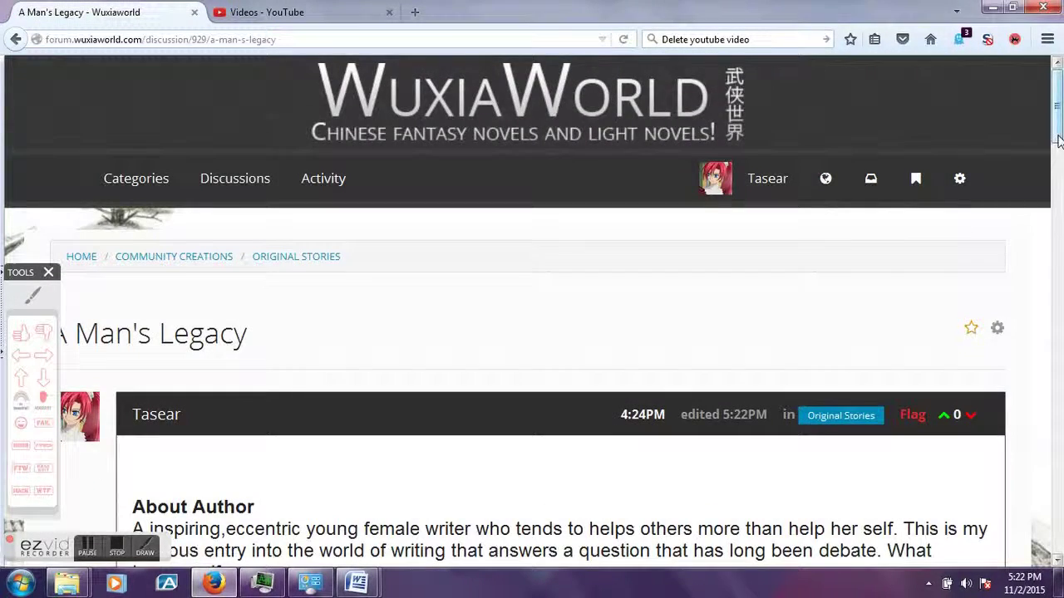
{"action": "left_click_drag", "start_coordinate": [1058, 142], "coordinate": [1058, 191]}
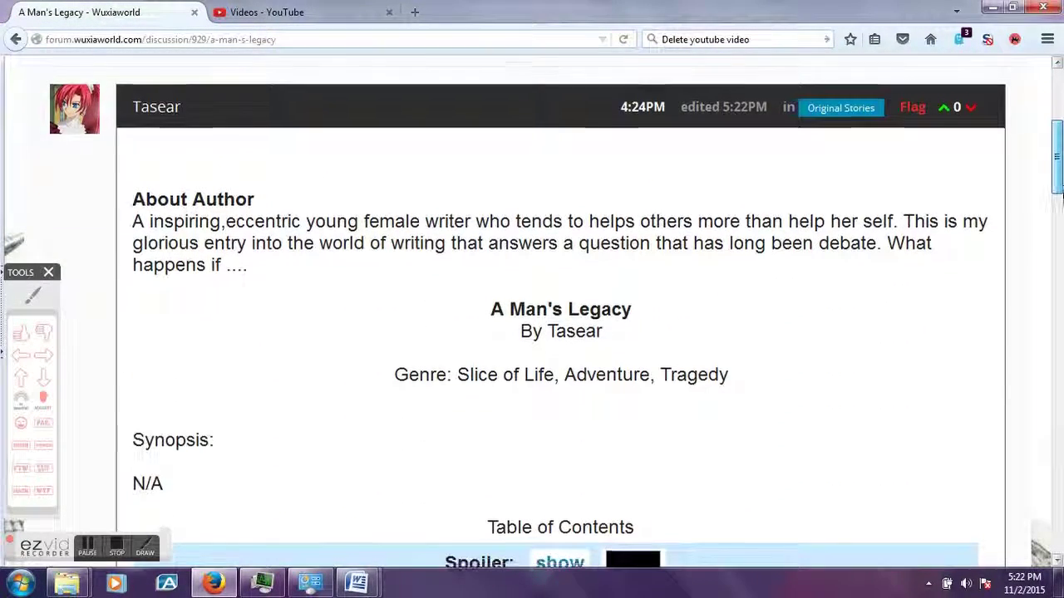
{"action": "scroll", "coordinate": [1039, 199], "scroll_direction": "down", "scroll_amount": 4}
{"action": "scroll", "coordinate": [1006, 214], "scroll_direction": "down", "scroll_amount": 4}
{"action": "scroll", "coordinate": [972, 226], "scroll_direction": "down", "scroll_amount": 2}
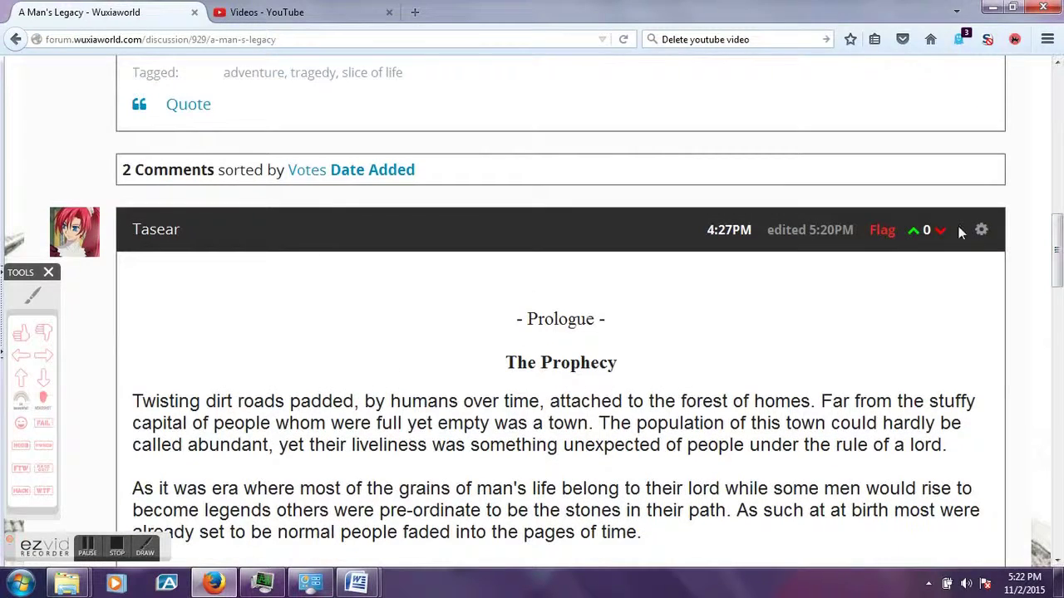
Step: Link the word Prologue in the first comment to #Top and save the comment
{"action": "left_click", "coordinate": [981, 230]}
{"action": "left_click", "coordinate": [964, 259]}
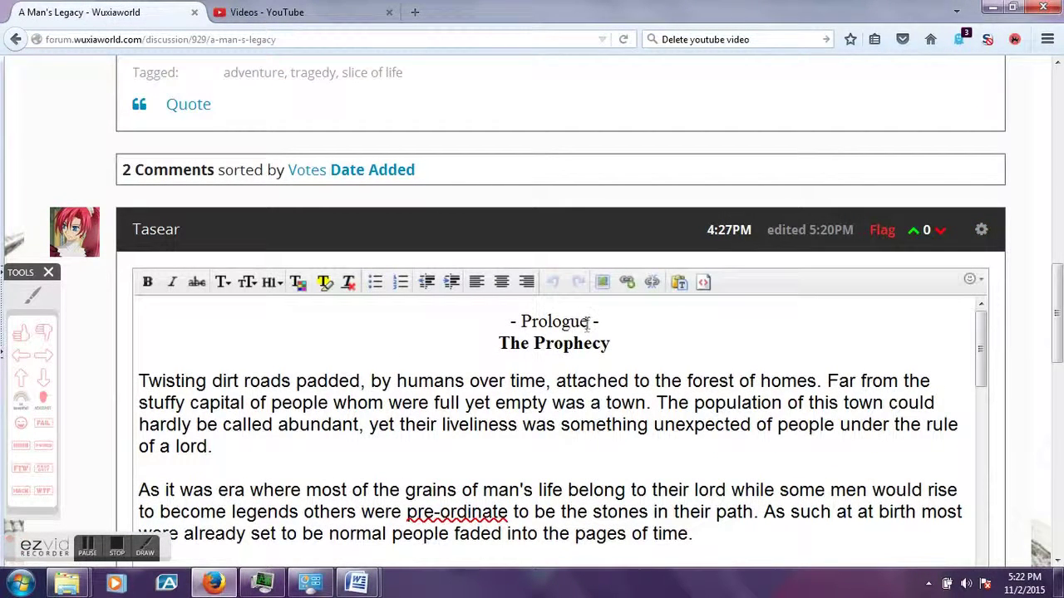
{"action": "left_click_drag", "start_coordinate": [588, 324], "coordinate": [521, 323]}
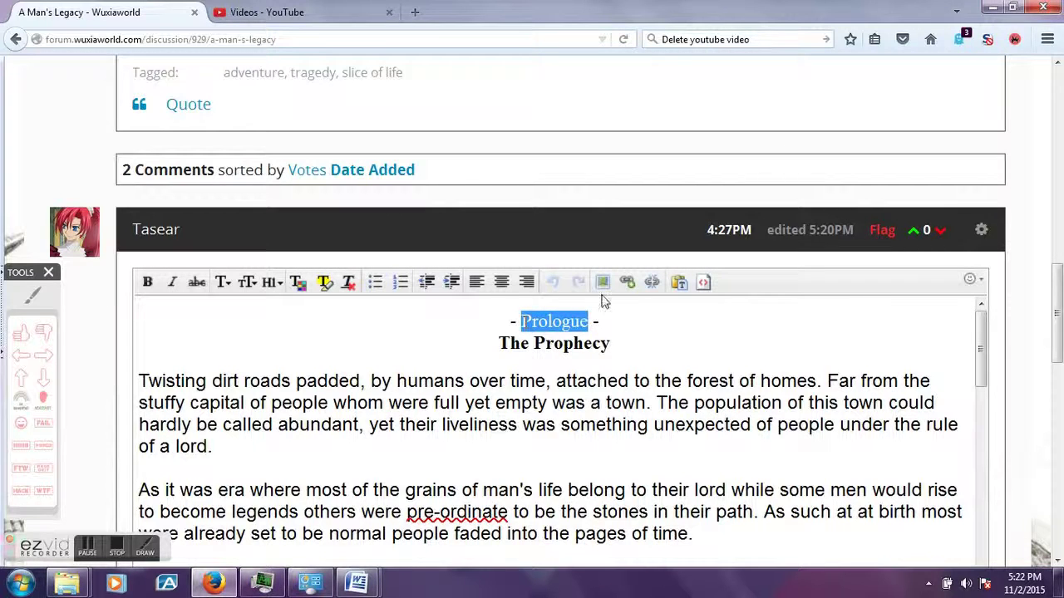
{"action": "left_click", "coordinate": [627, 282]}
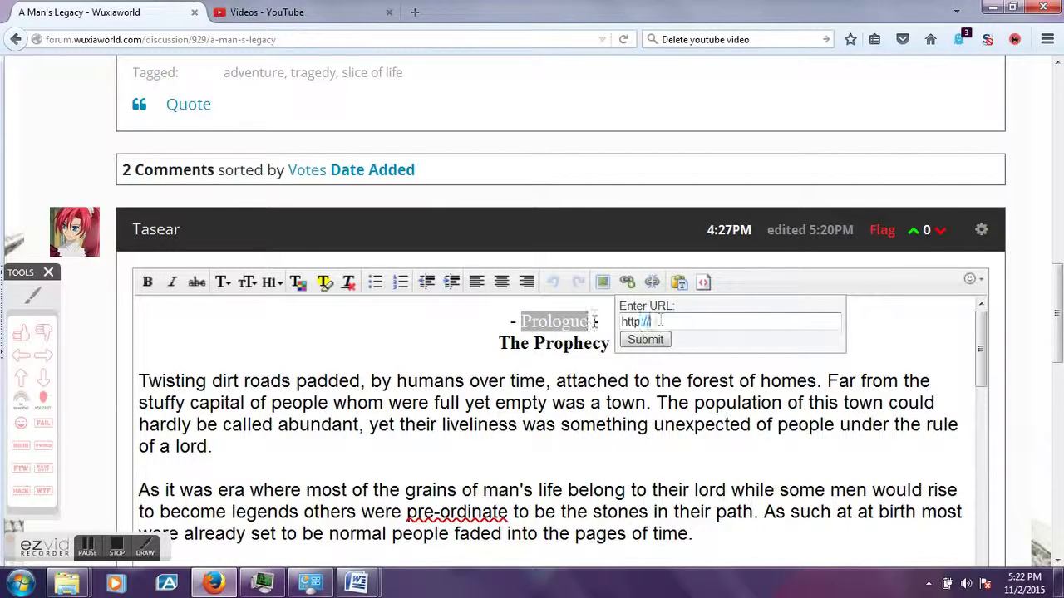
{"action": "type", "text": "#Top"}
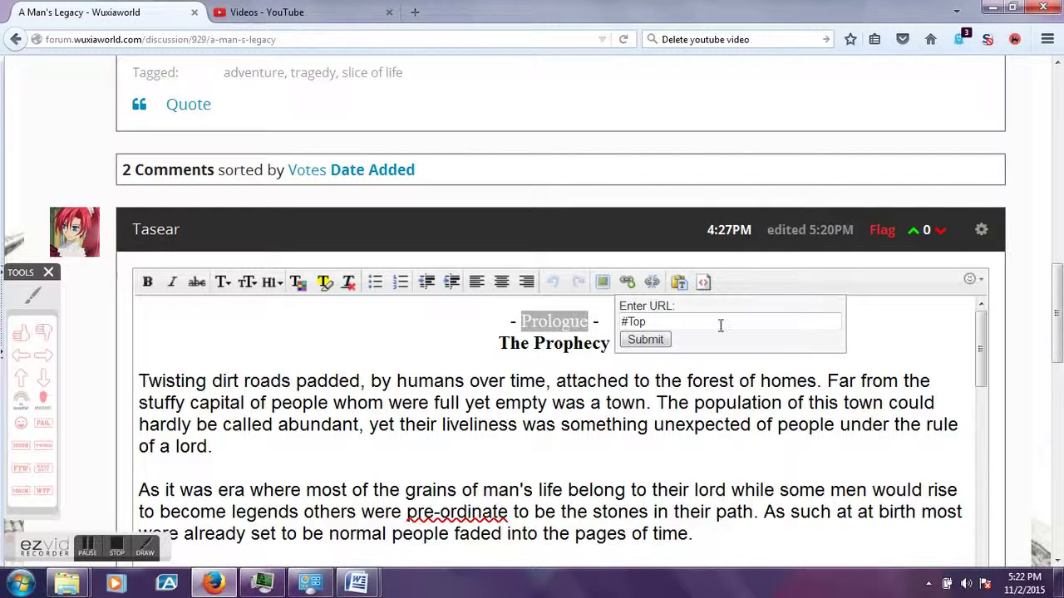
{"action": "left_click", "coordinate": [644, 339]}
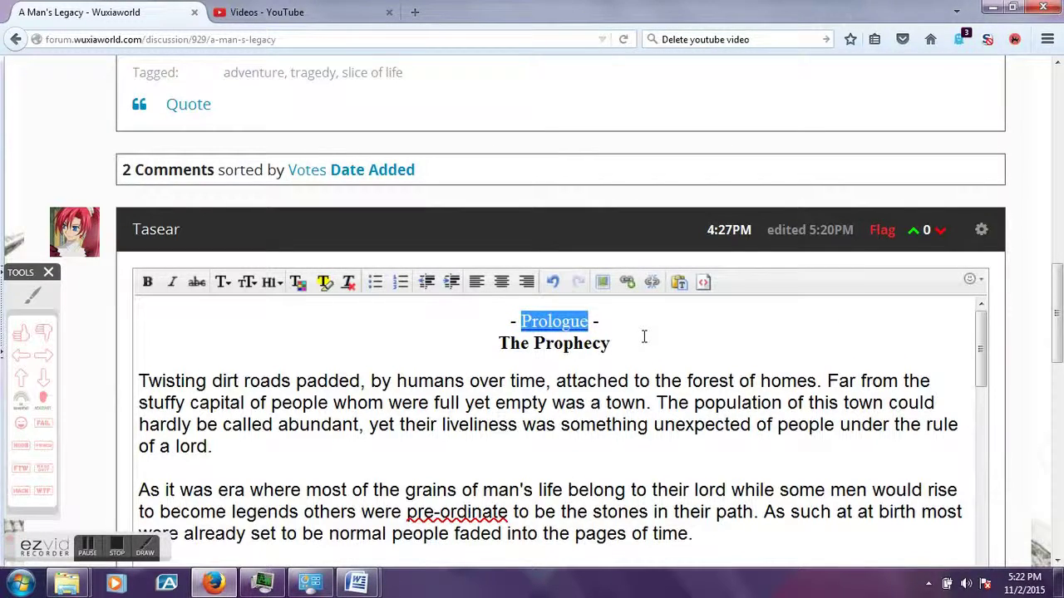
{"action": "left_click", "coordinate": [644, 336]}
{"action": "left_click_drag", "start_coordinate": [1058, 332], "coordinate": [1059, 390]}
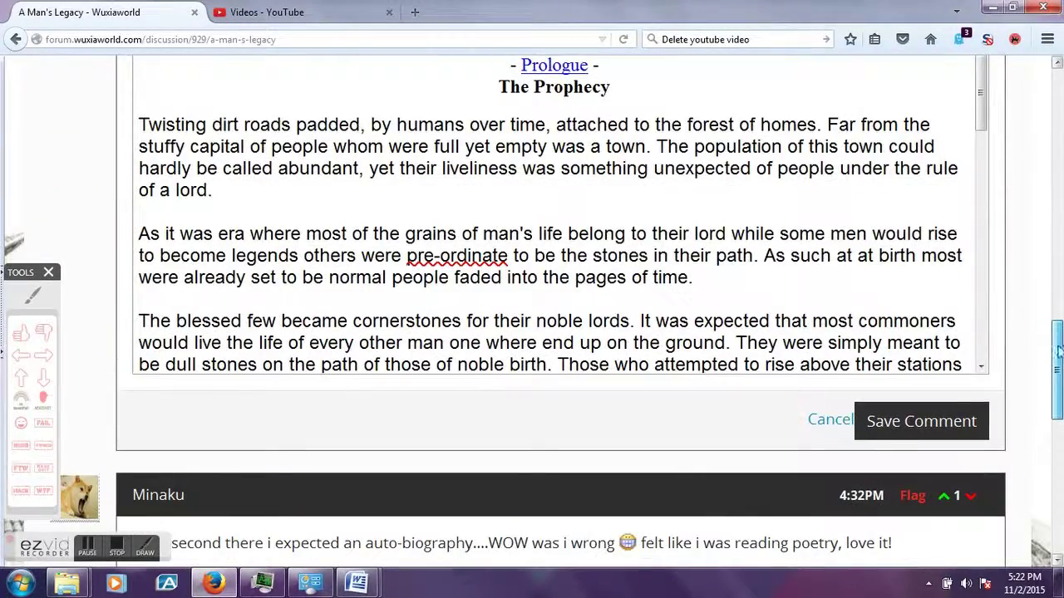
{"action": "left_click", "coordinate": [944, 416]}
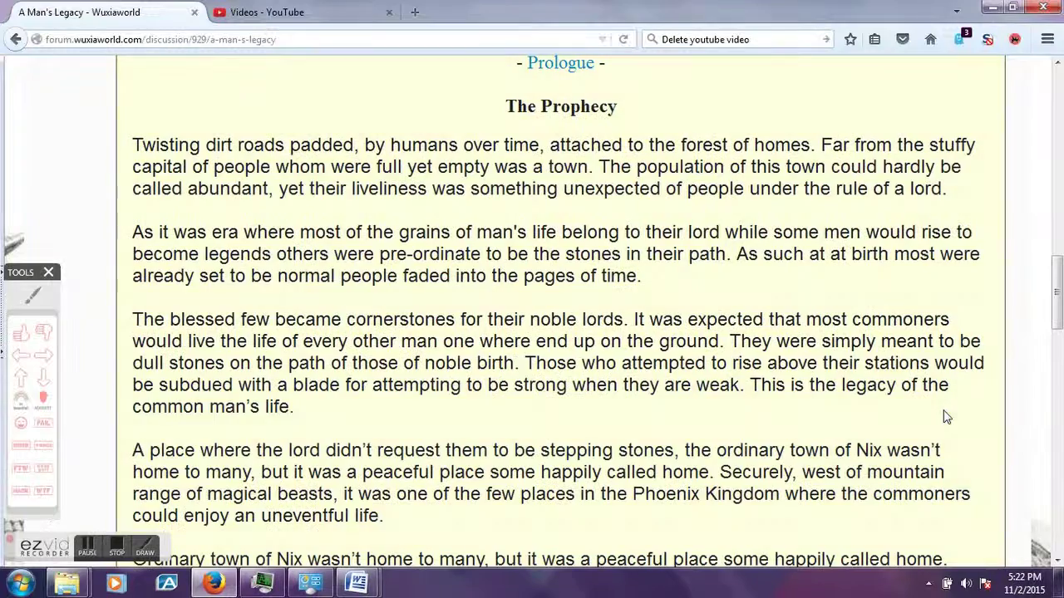
Step: Follow the Prologue link and confirm the page jumps back to the discussion top
{"action": "left_click", "coordinate": [581, 70]}
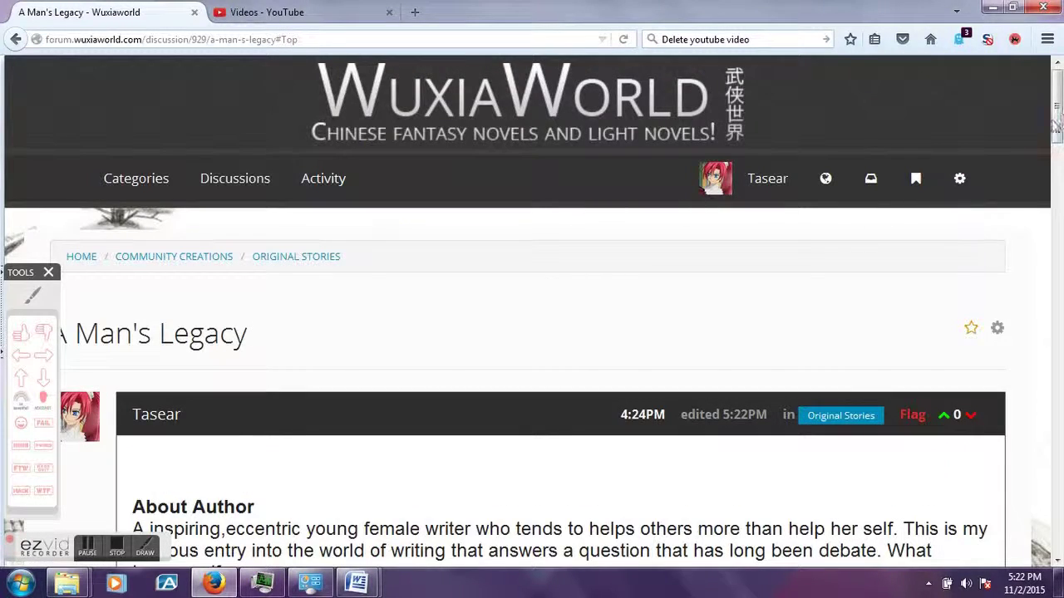
{"action": "left_click_drag", "start_coordinate": [1057, 124], "coordinate": [1059, 255]}
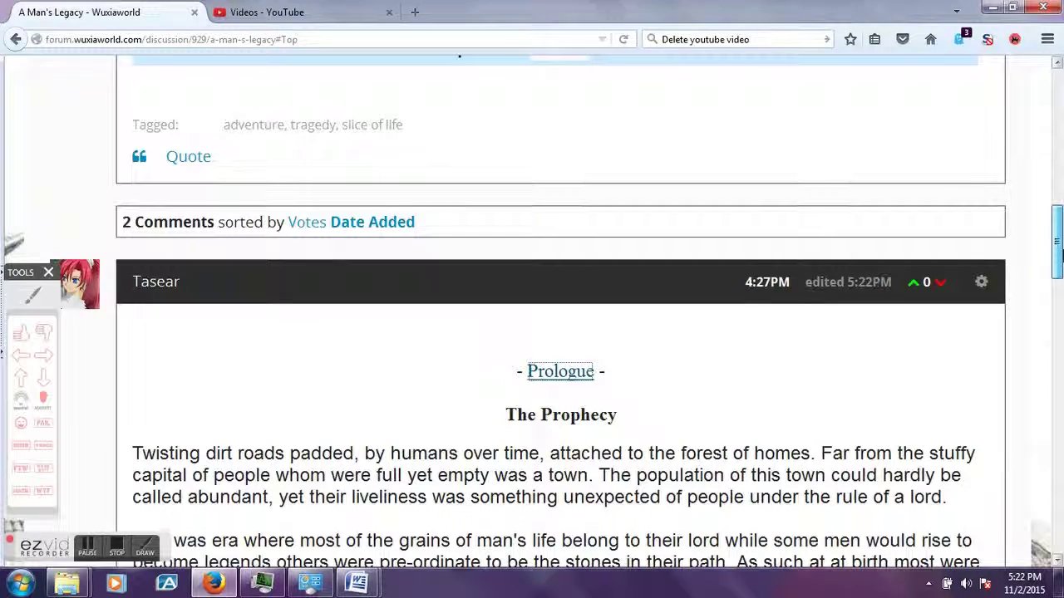
{"action": "left_click_drag", "start_coordinate": [1059, 254], "coordinate": [1059, 253]}
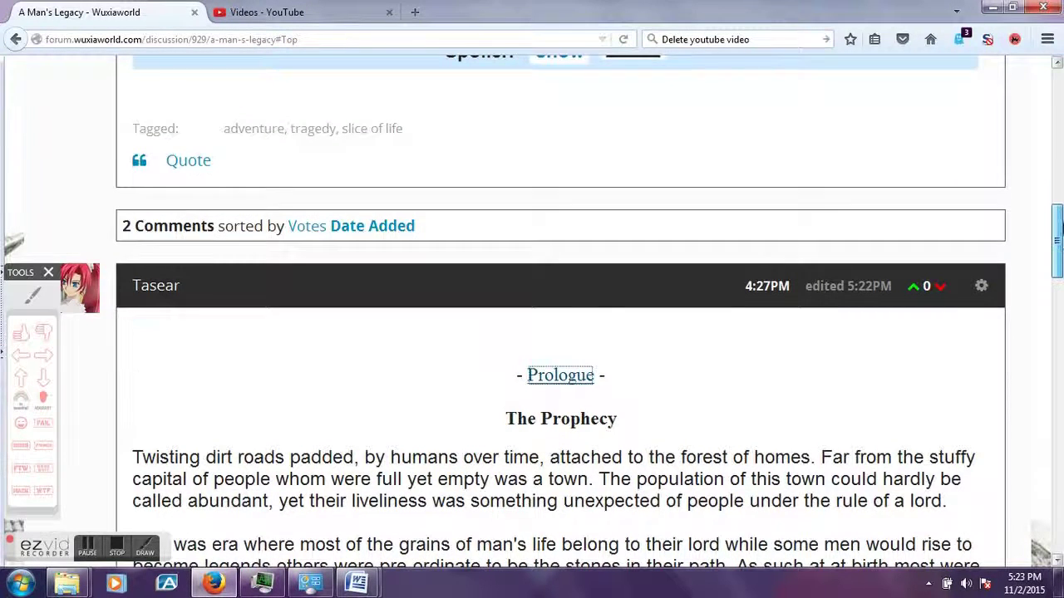
{"action": "scroll", "coordinate": [810, 269], "scroll_direction": "up", "scroll_amount": 5}
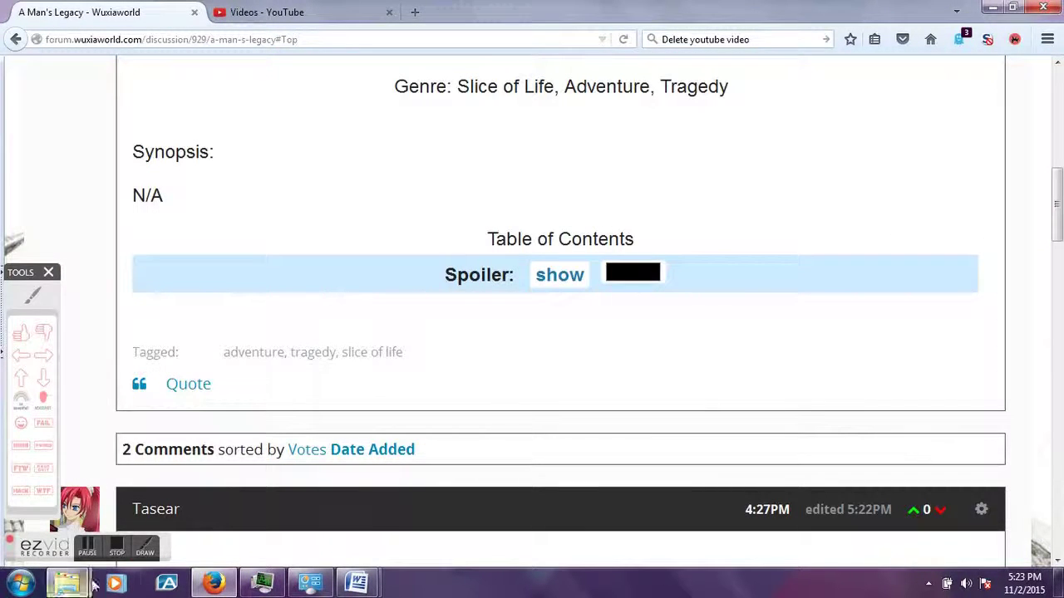
{"action": "left_click", "coordinate": [115, 550]}
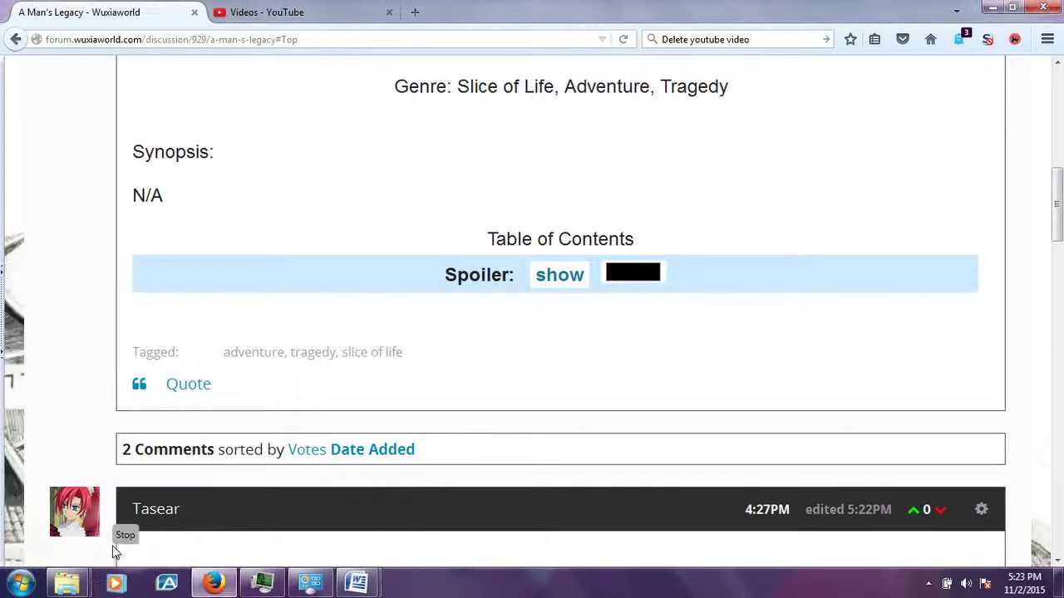